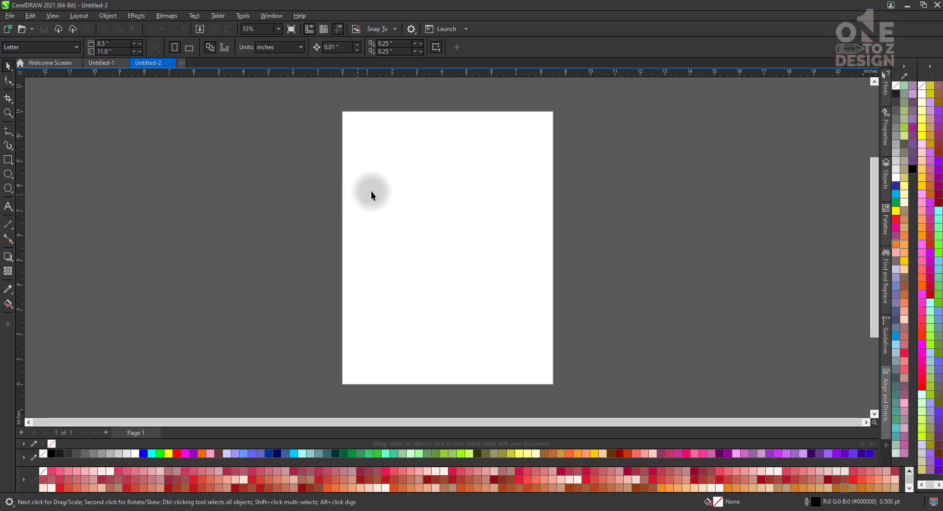
- Type 'Hello!' on the page with the Text tool
click(7, 205)
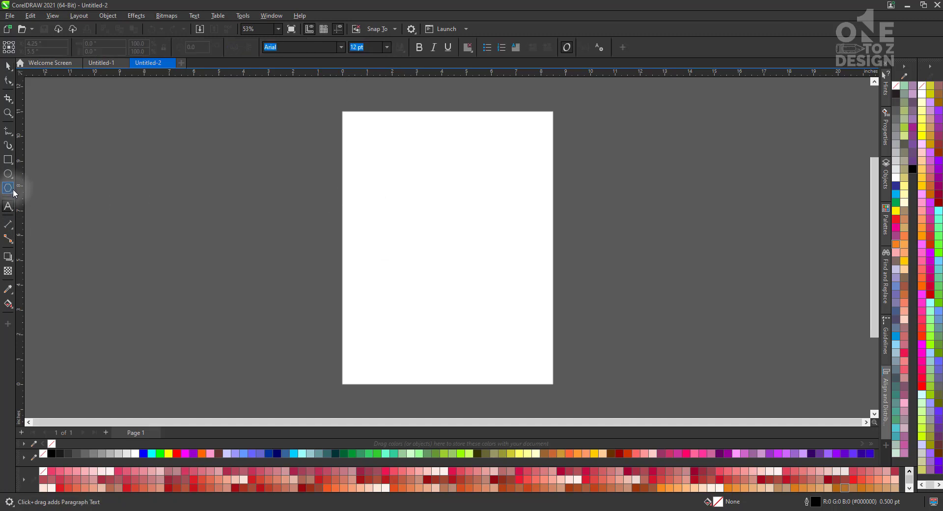
click(381, 199)
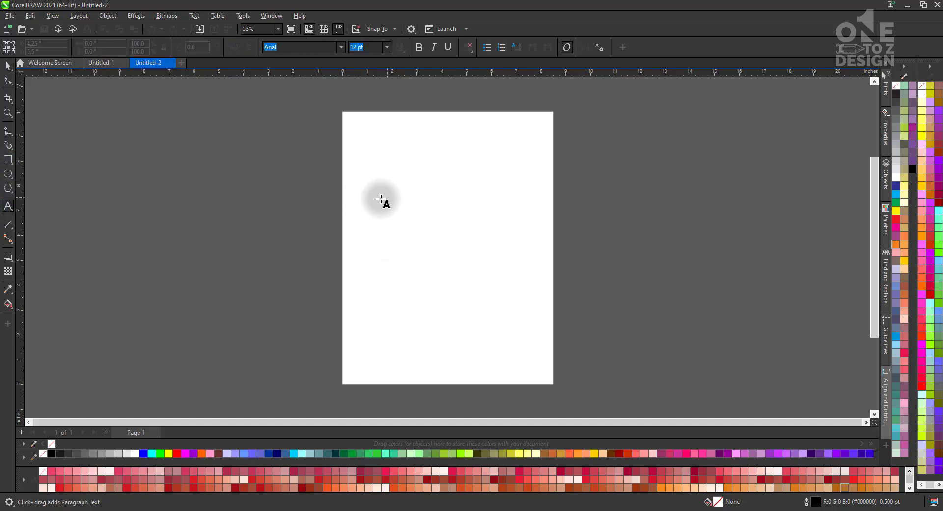
click(419, 253)
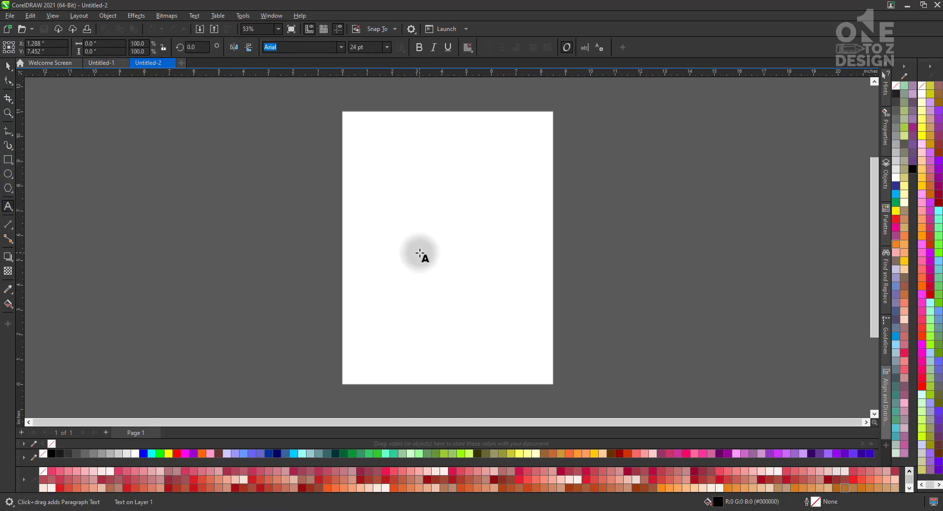
text(H)
text(el)
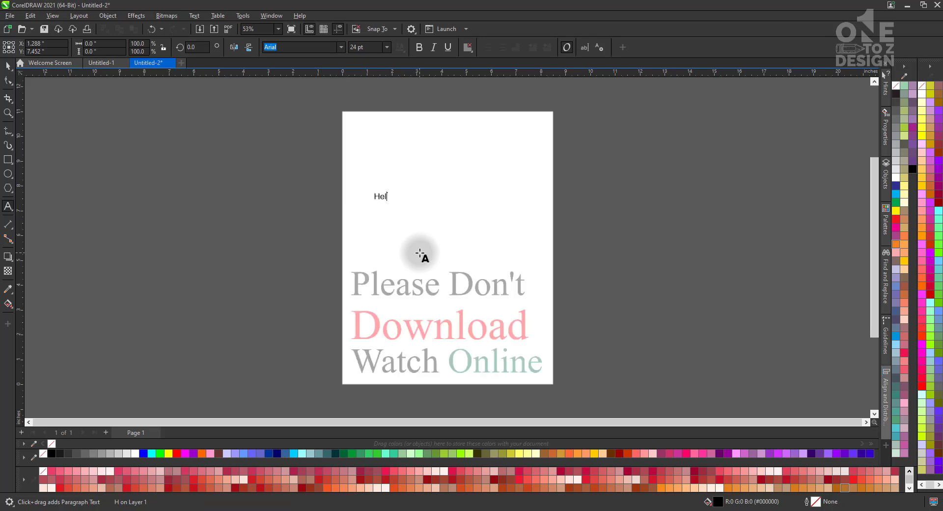
text(lo)
click(8, 65)
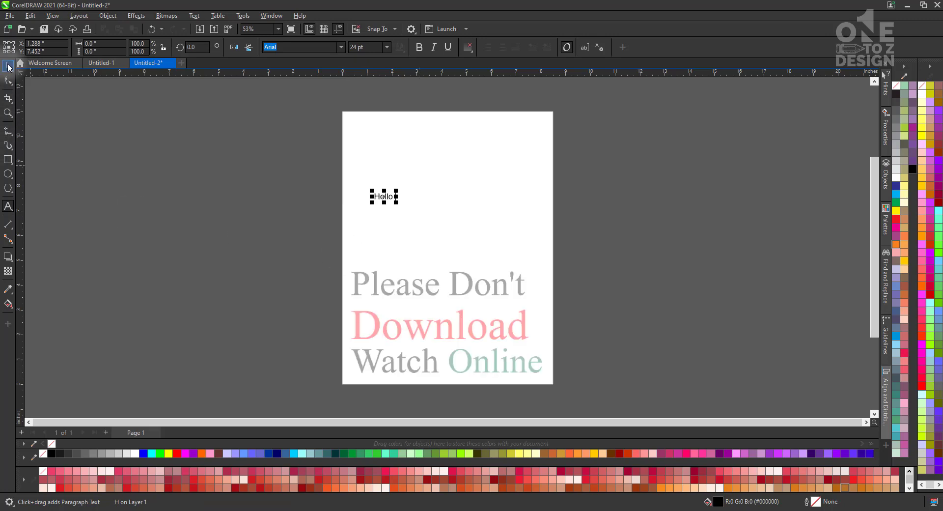
- Set Hello! to Domaine Disp Semibold at about 157 pt and zoom in on it
click(341, 47)
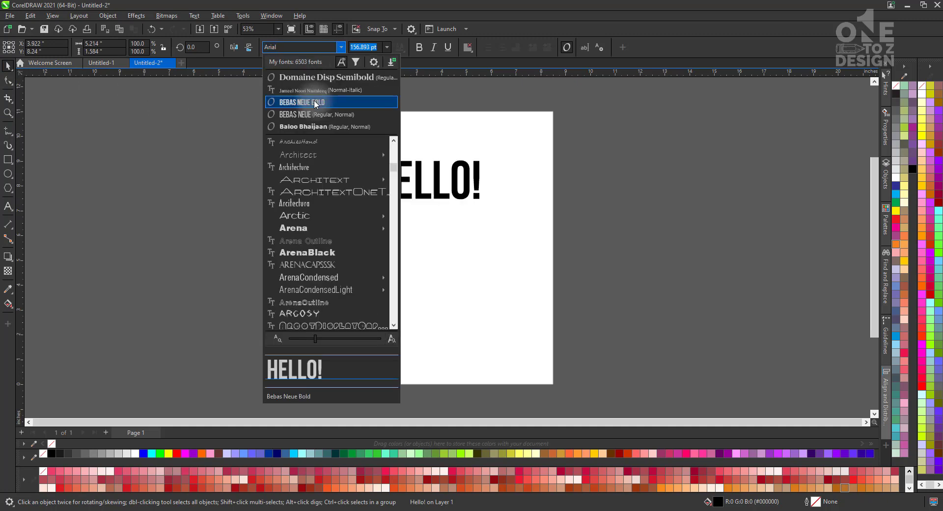
click(318, 78)
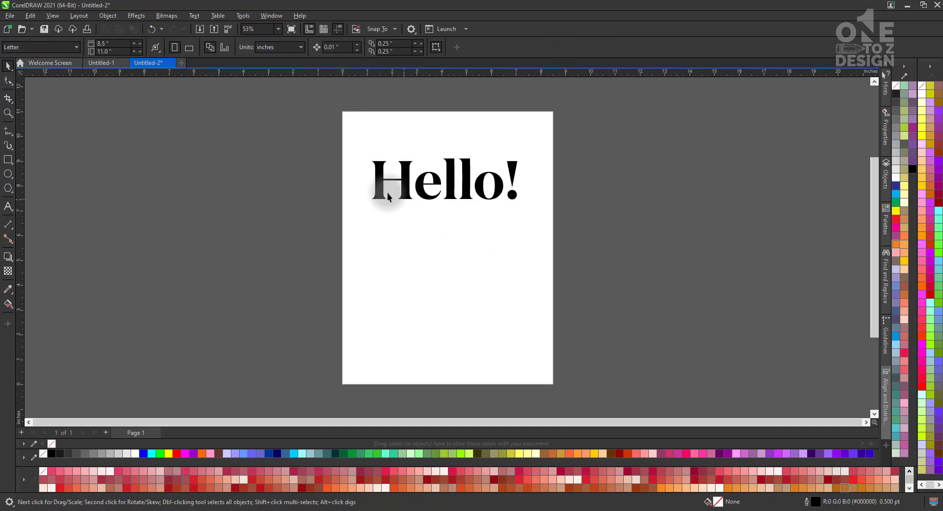
key(z)
drag(296, 115, 598, 236)
key(space)
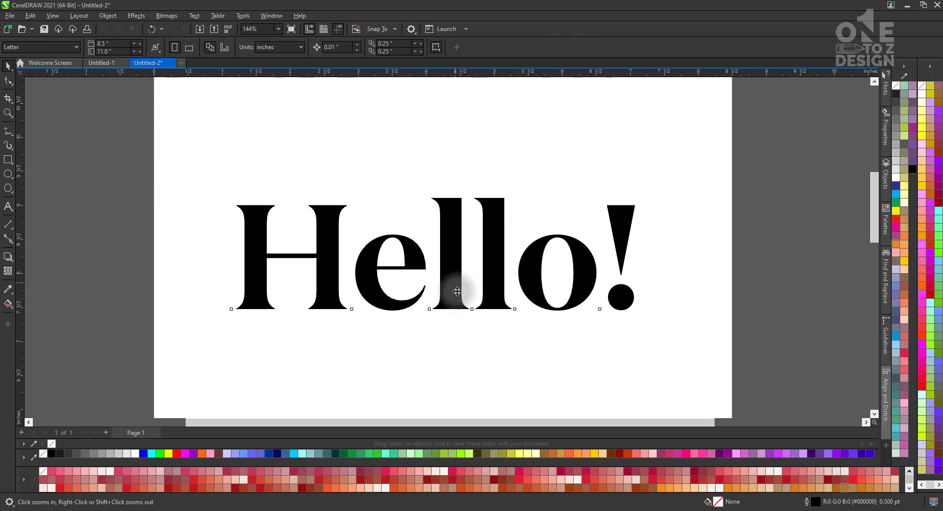
click(449, 261)
click(434, 281)
click(446, 255)
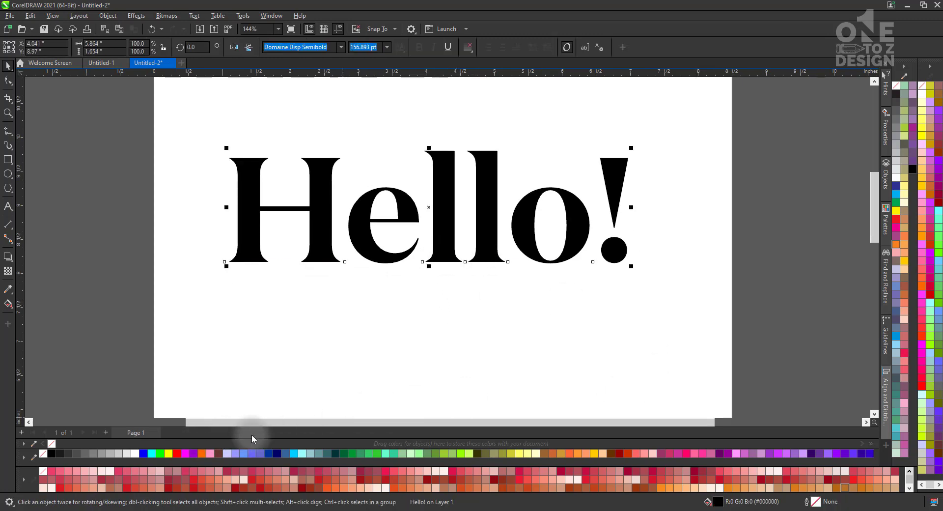
- Lay a fountain fill across Hello! and move it up and to the left
click(8, 303)
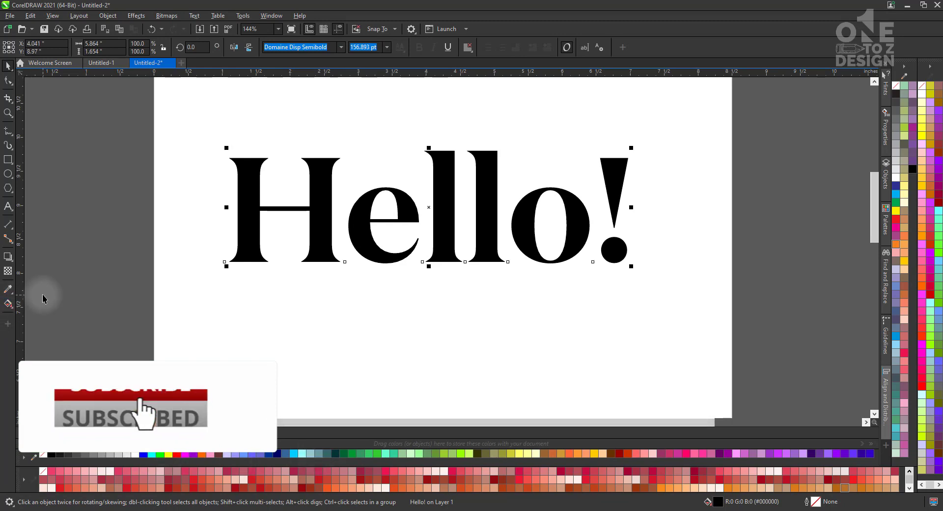
drag(249, 174, 614, 249)
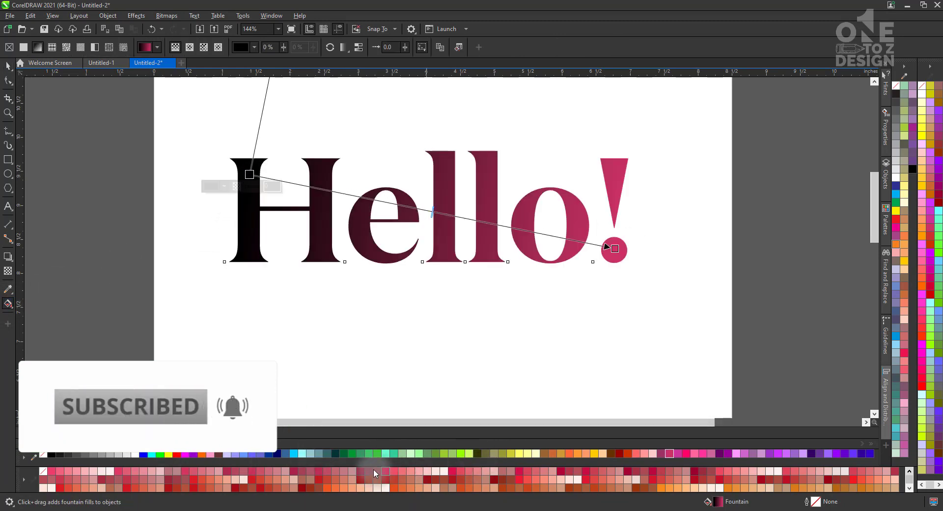
click(267, 453)
click(8, 65)
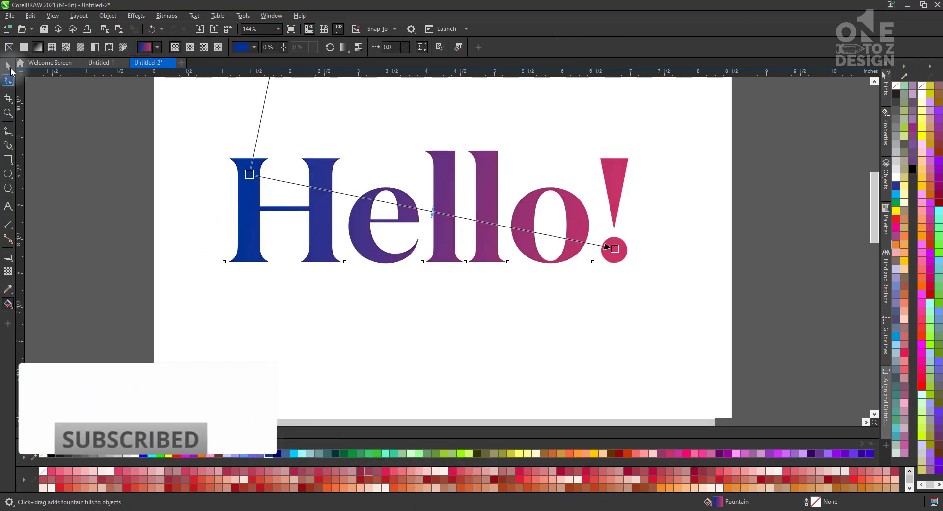
click(193, 218)
click(486, 231)
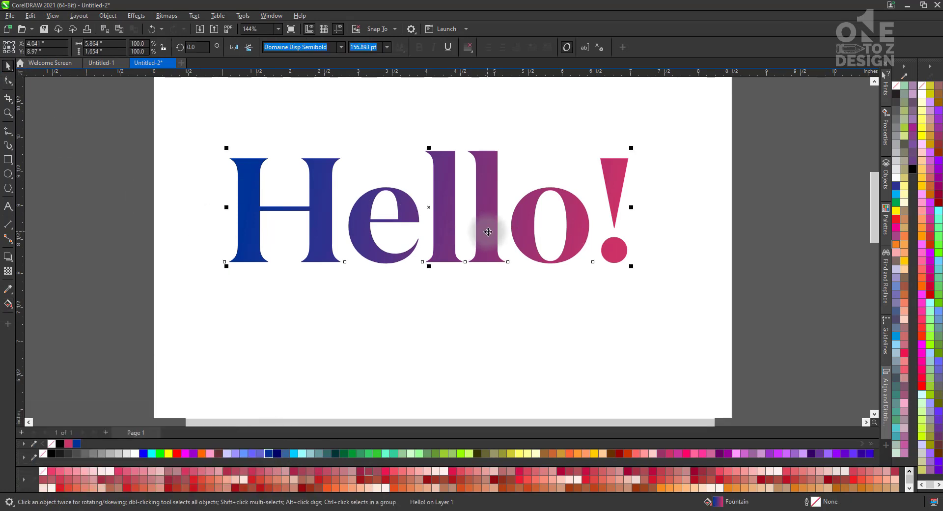
drag(441, 246, 411, 199)
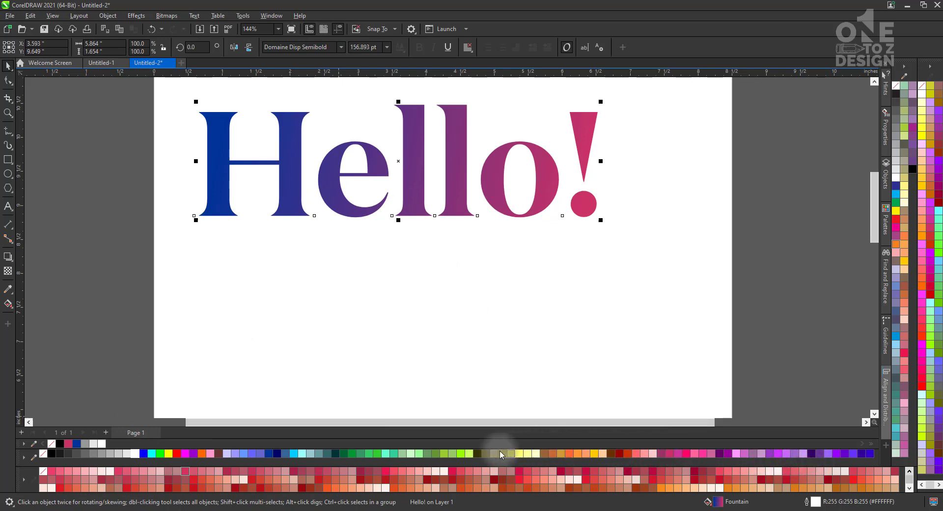
- Give Hello! a thick black outline and make the gradient start yellow
right_click(343, 451)
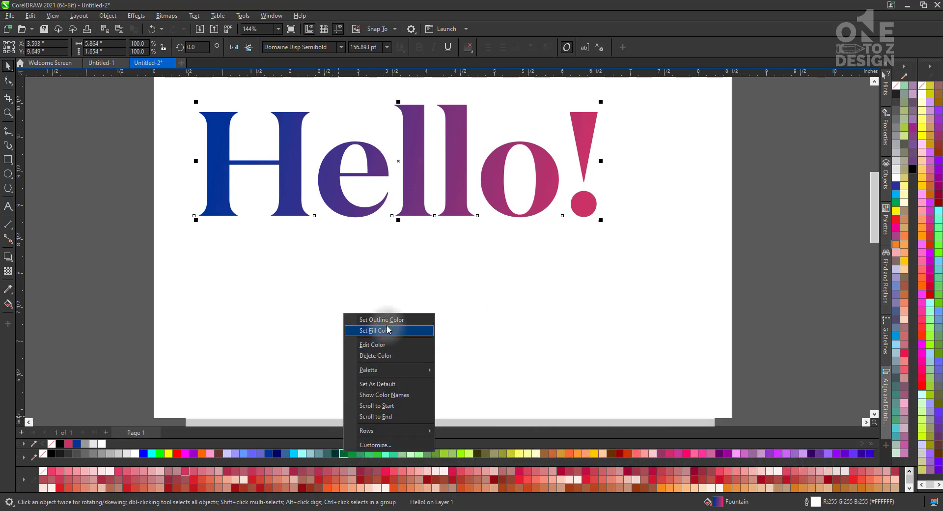
click(390, 322)
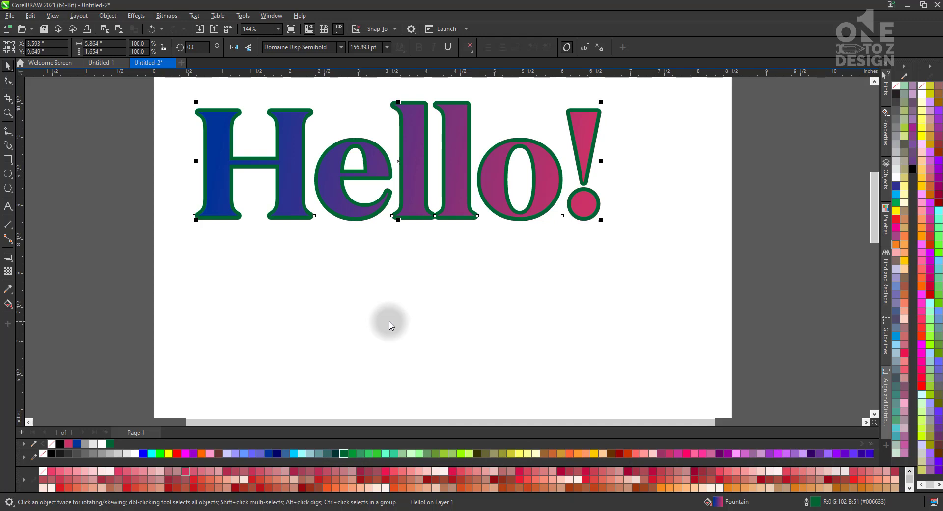
double_click(396, 208)
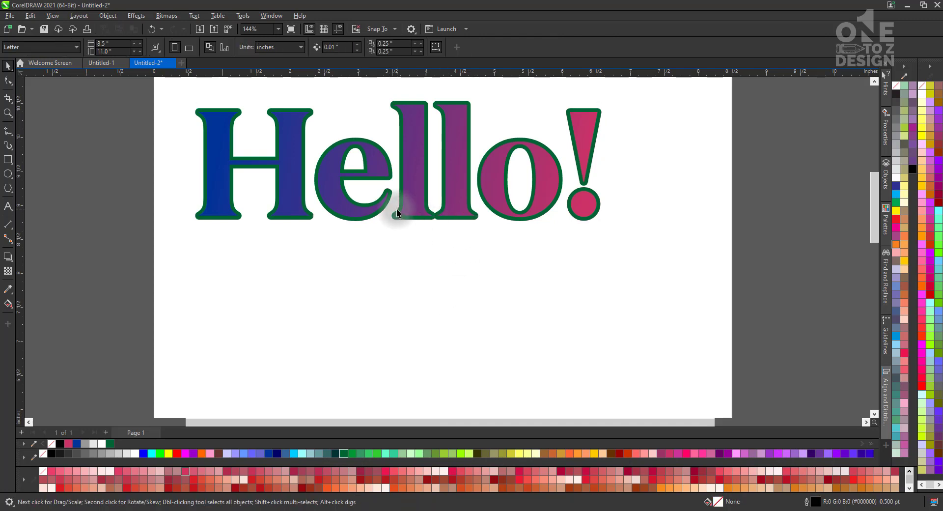
key(Escape)
click(8, 304)
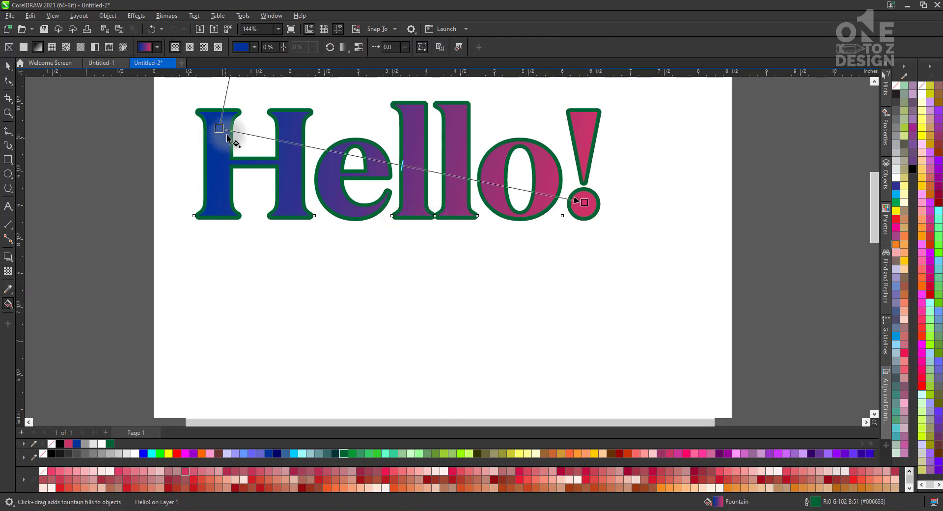
click(594, 453)
key(space)
right_click(285, 177)
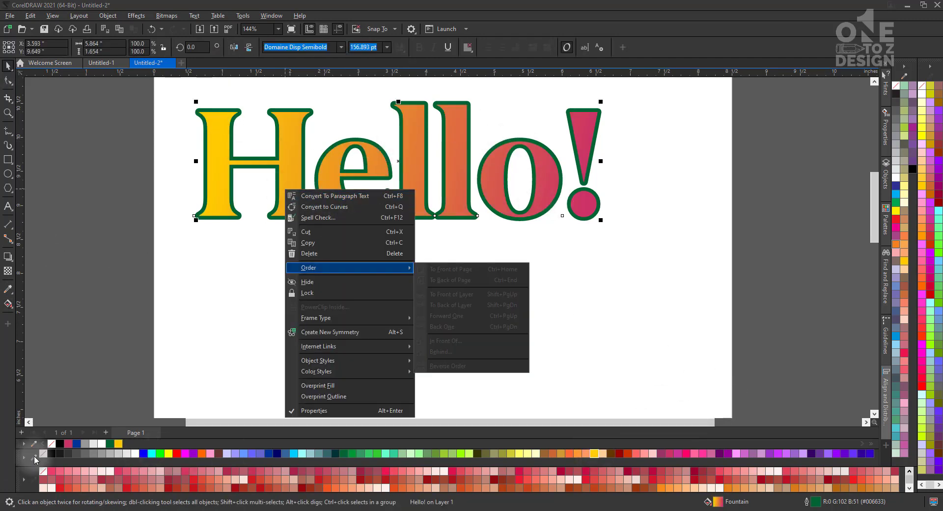
key(Escape)
- Add green and dark red colour stops to the Hello! gradient
click(8, 304)
click(360, 453)
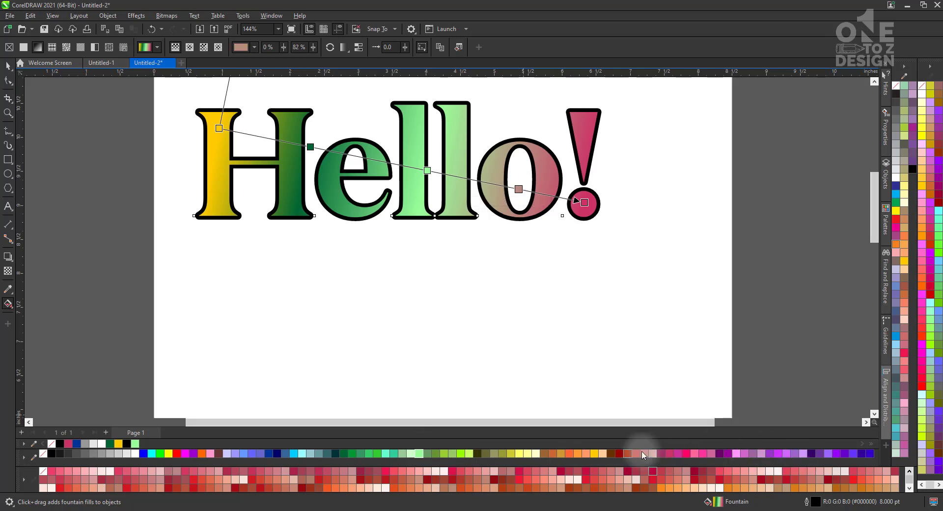
click(618, 453)
click(8, 65)
click(478, 352)
click(420, 222)
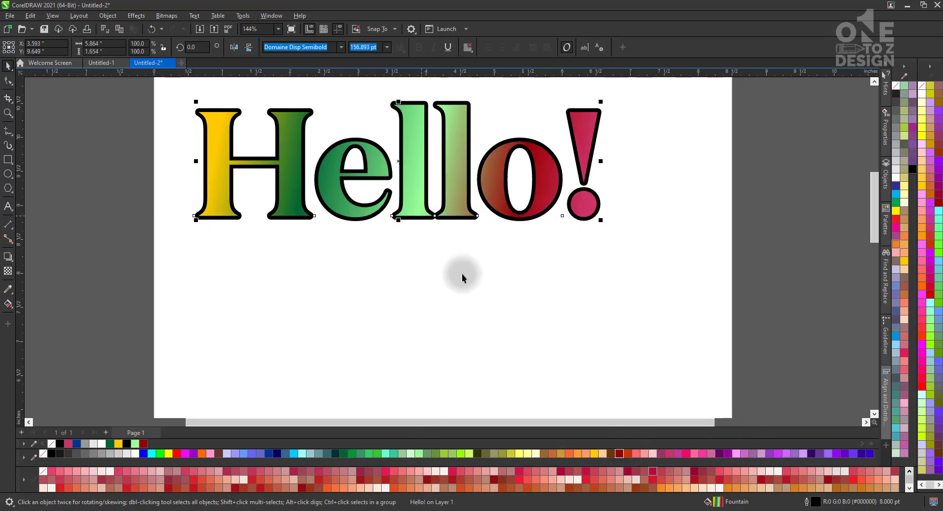
click(461, 276)
- Add a plain black Arial 'Graphics' line below Hello! and scale it up slightly
click(13, 206)
click(288, 300)
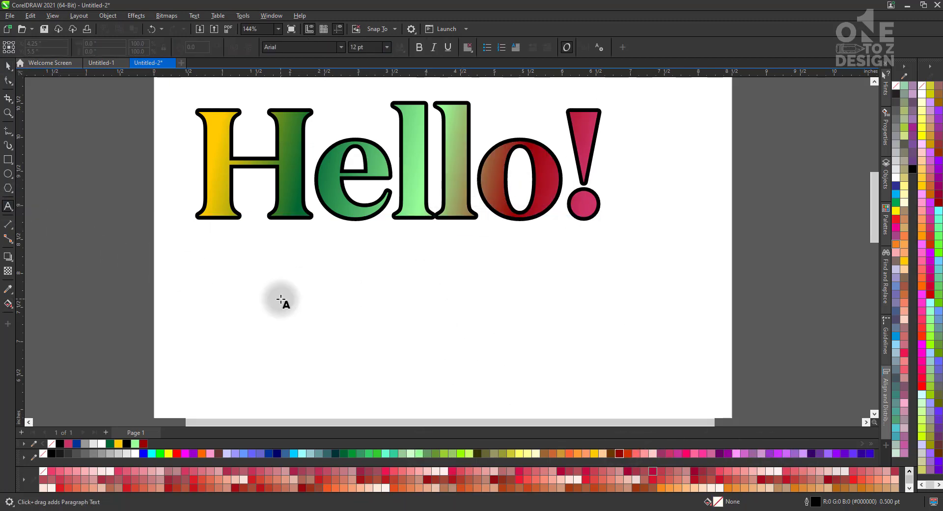
text(G)
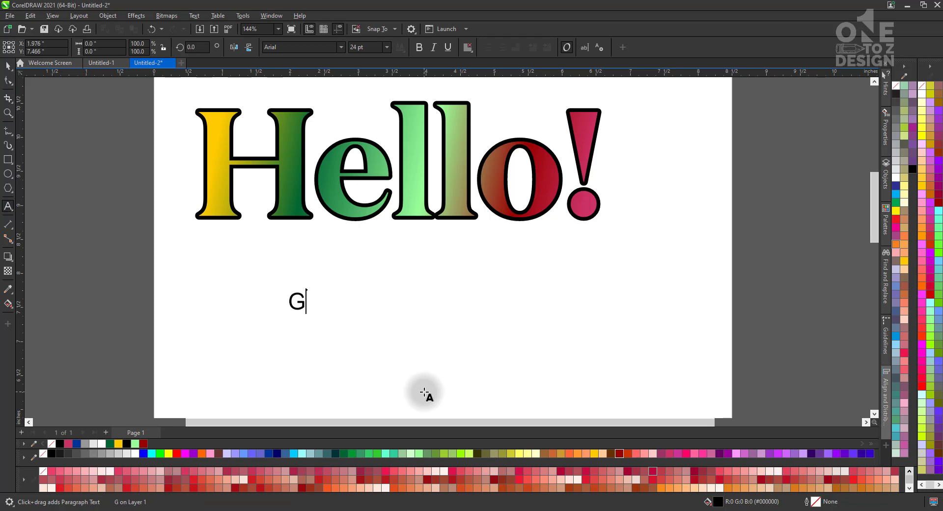
text(raphics)
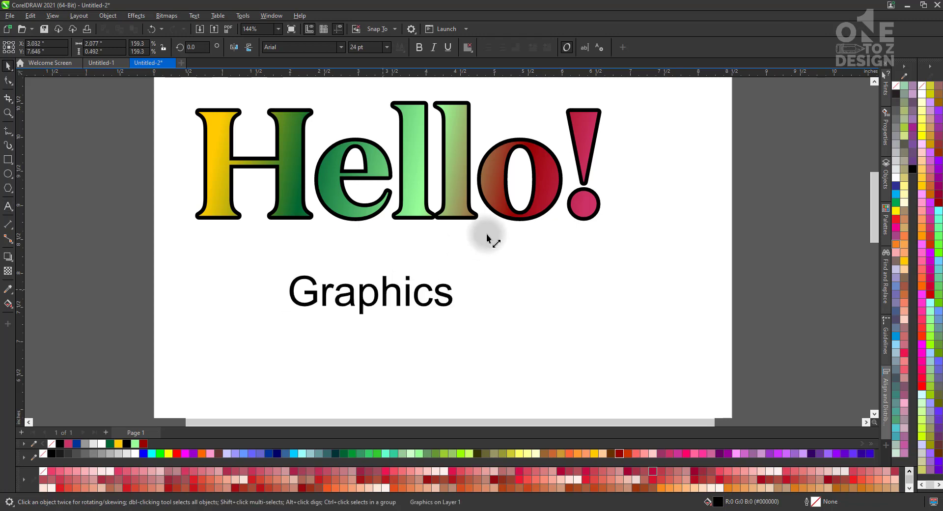
key(ctrl+space)
drag(472, 310, 475, 330)
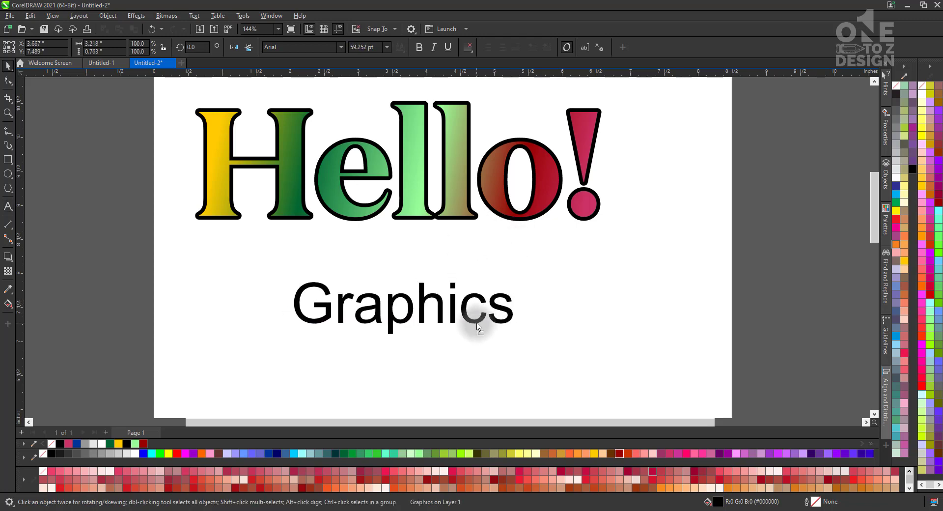
click(476, 333)
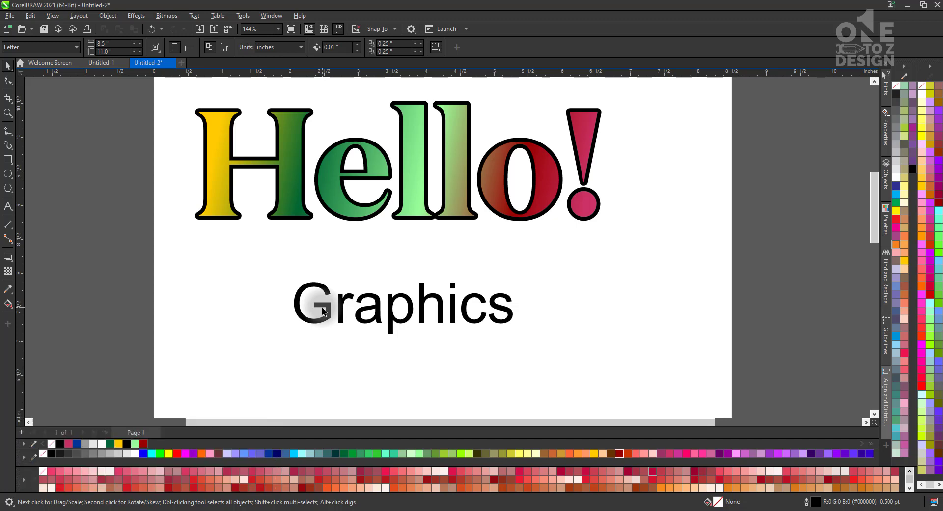
- Select the Graphics text and open the Edit menu
click(322, 305)
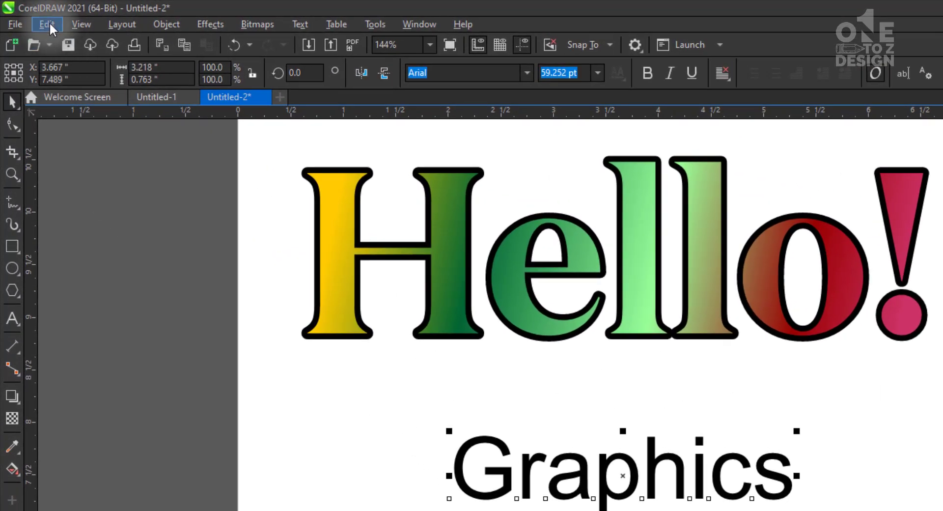
click(46, 24)
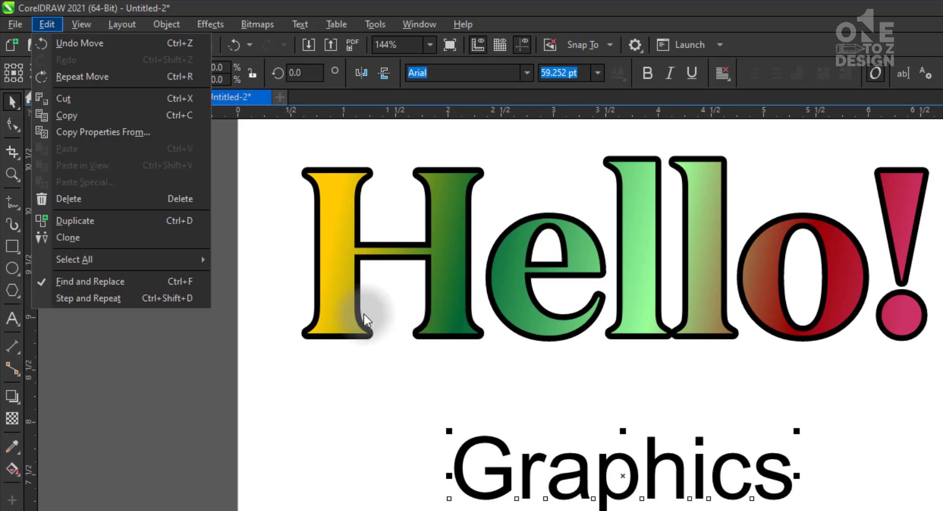
- Run Copy Properties From with outline pen, outline colour, fill and text all ticked
click(137, 133)
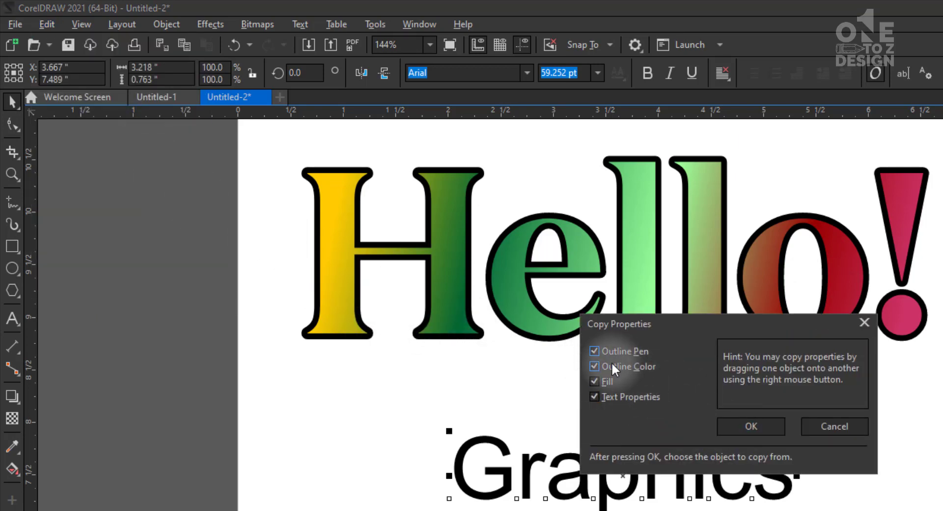
click(594, 350)
click(594, 366)
click(594, 381)
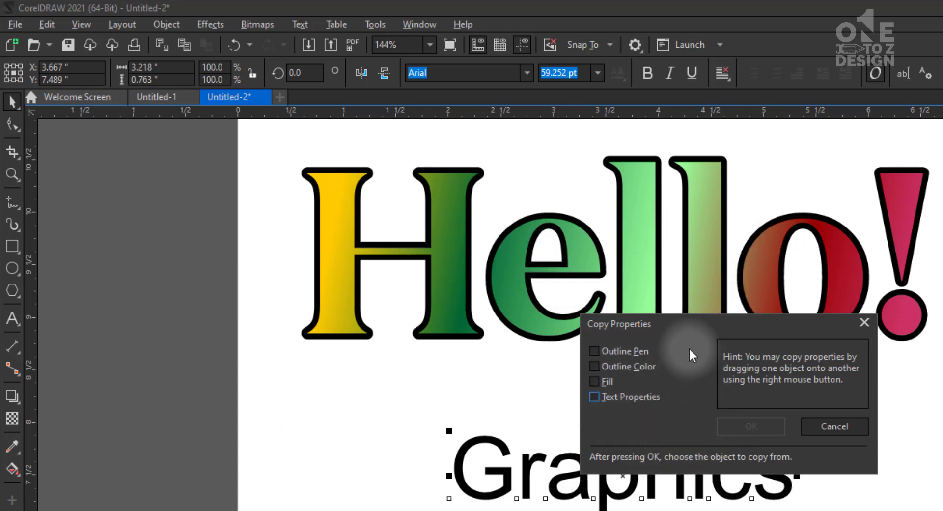
drag(688, 347, 815, 382)
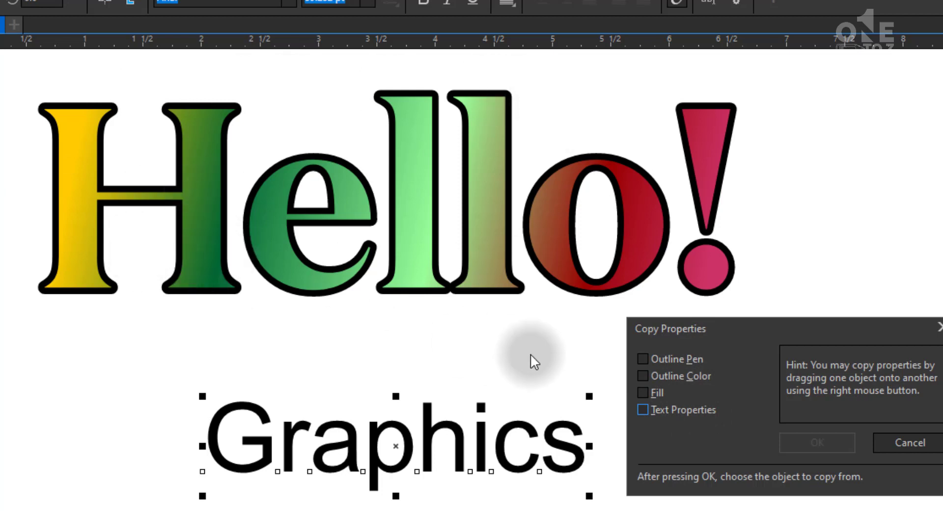
click(642, 409)
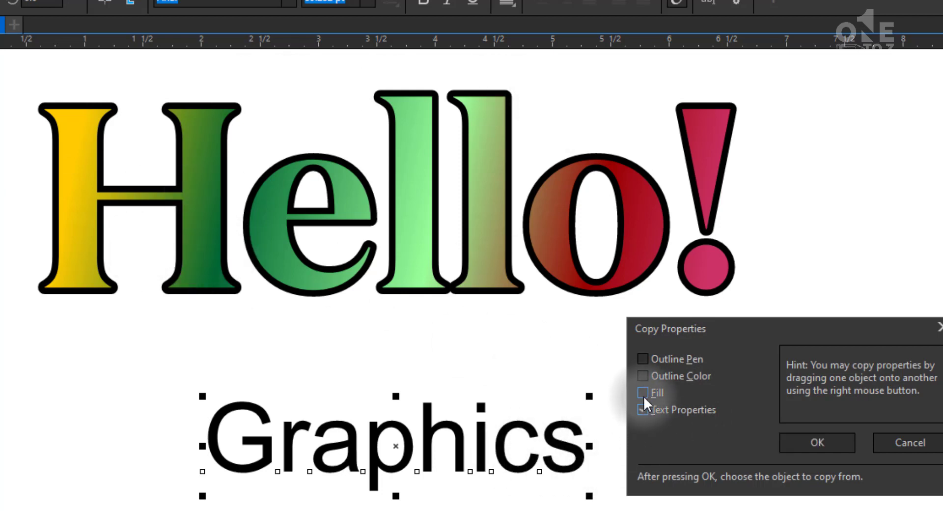
click(642, 392)
click(642, 376)
click(642, 358)
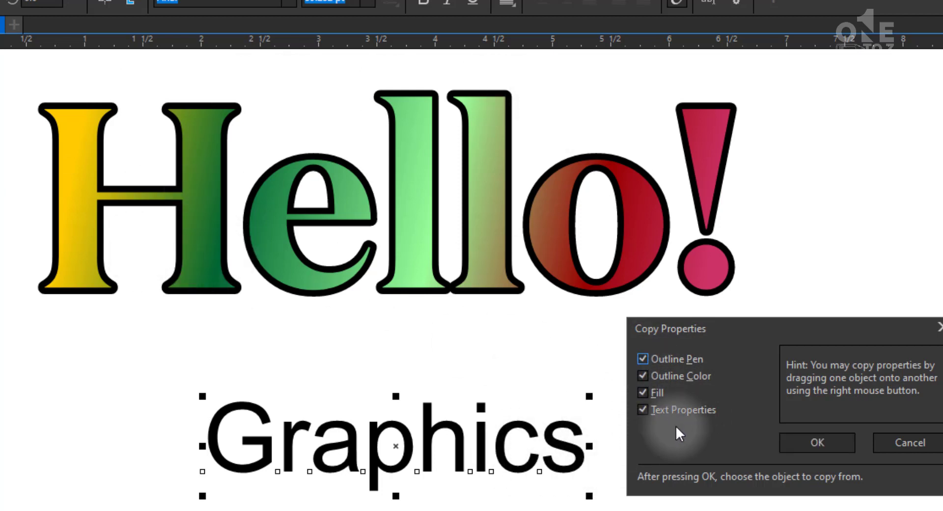
click(820, 444)
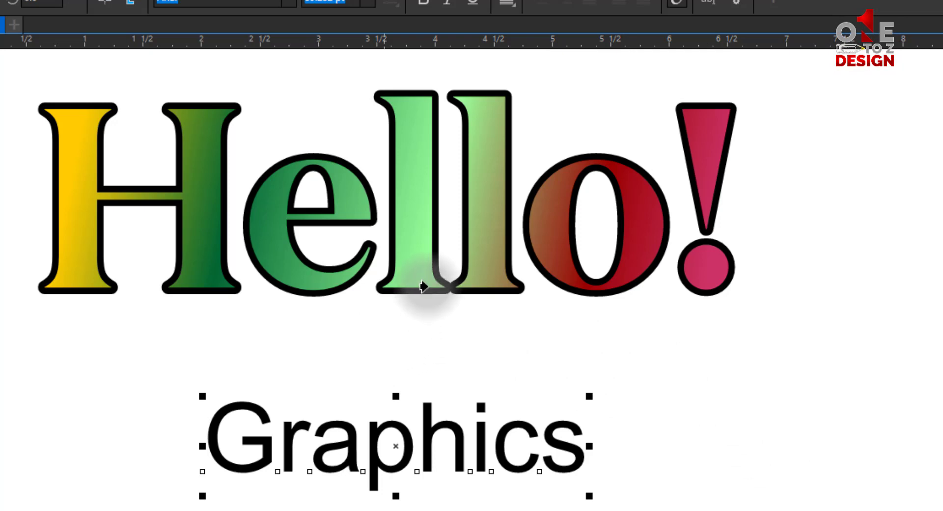
- Copy Hello!'s styling onto Graphics, place Graphics under Hello!, and select both lines
click(402, 206)
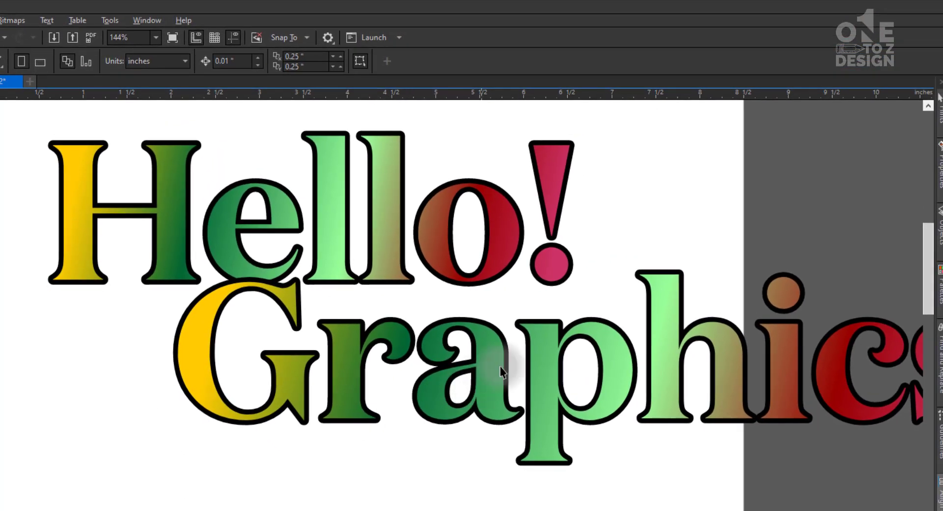
drag(611, 347, 391, 389)
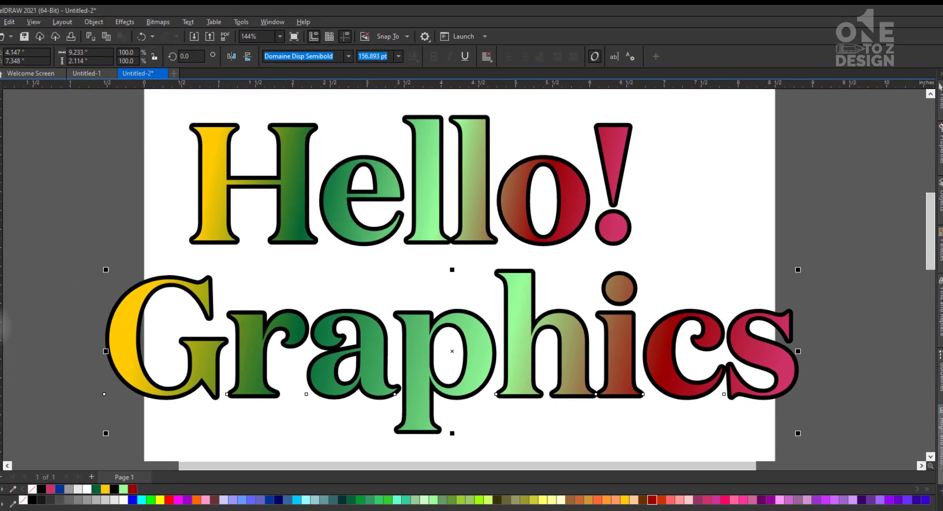
click(9, 308)
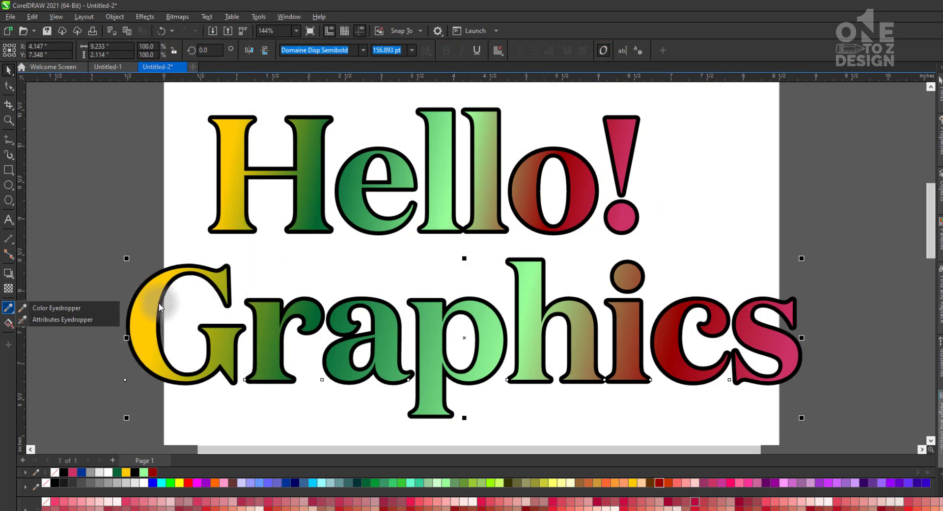
click(343, 254)
- Scale both text lines to about 52% and move them near the top of the page
key(ctrl+a)
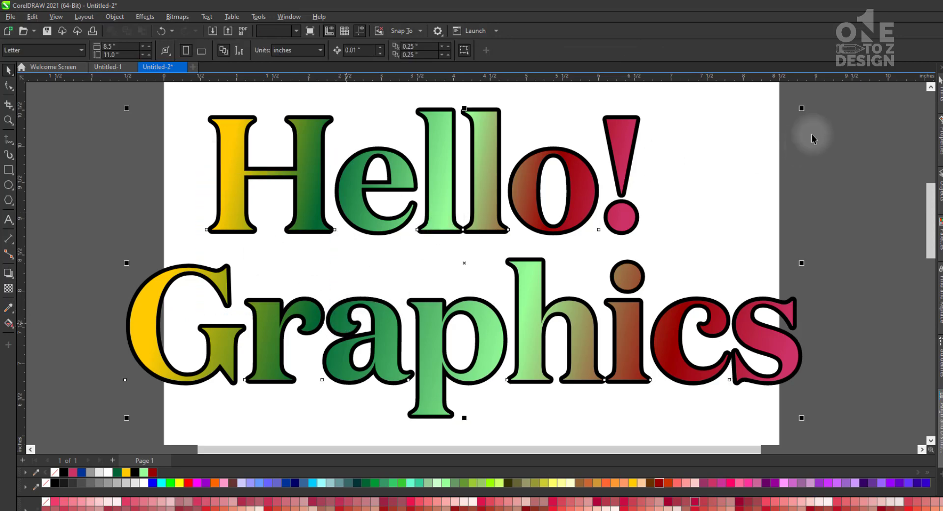
drag(802, 108, 479, 255)
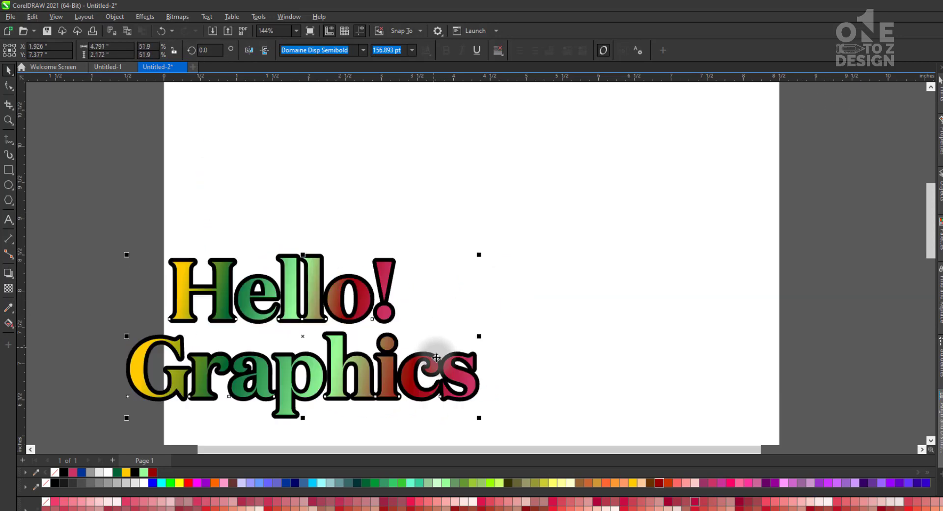
drag(437, 357, 484, 194)
click(435, 300)
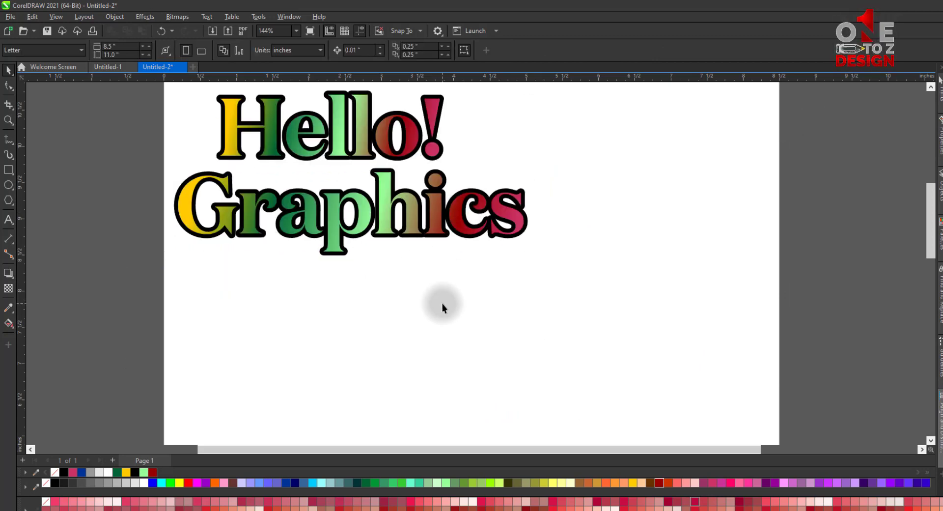
- Switch to the Rectangle tool
click(9, 170)
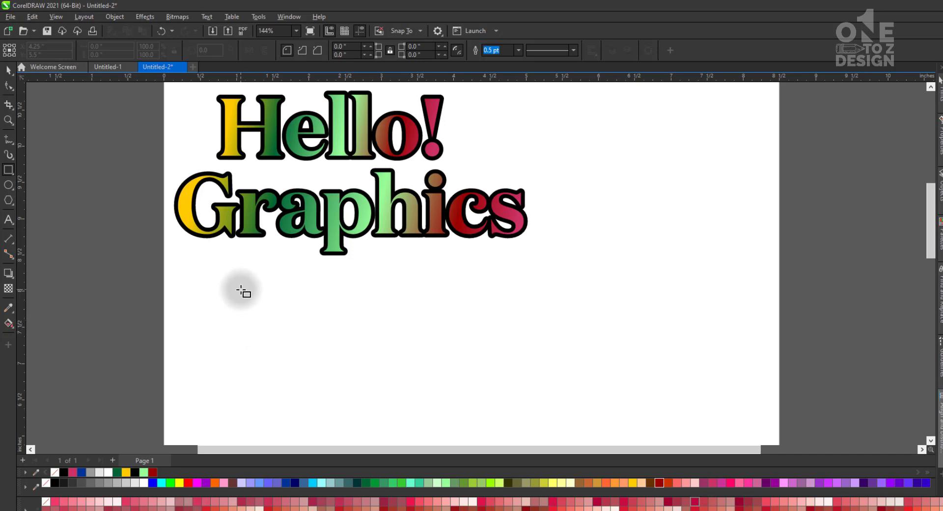
- Draw a circle below Graphics, fill it orange-red and enlarge it
click(8, 184)
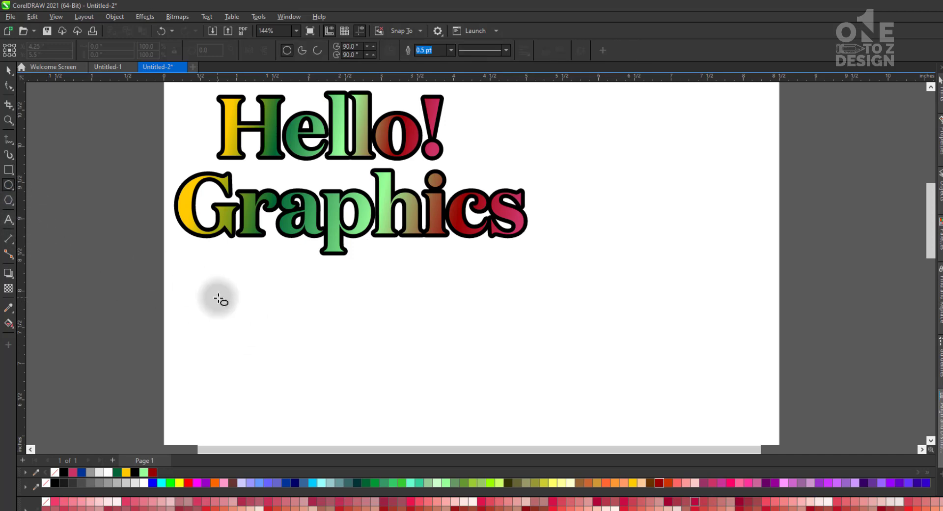
drag(216, 295, 291, 352)
click(8, 70)
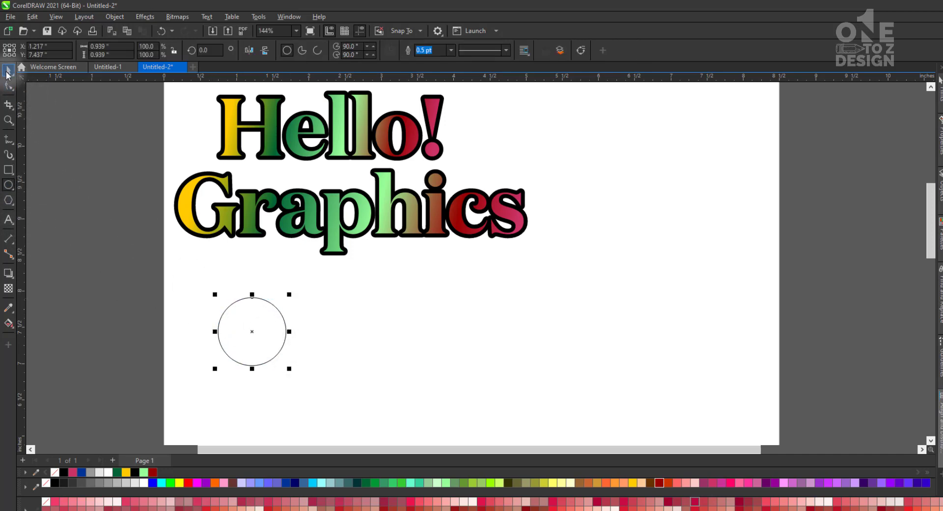
click(666, 483)
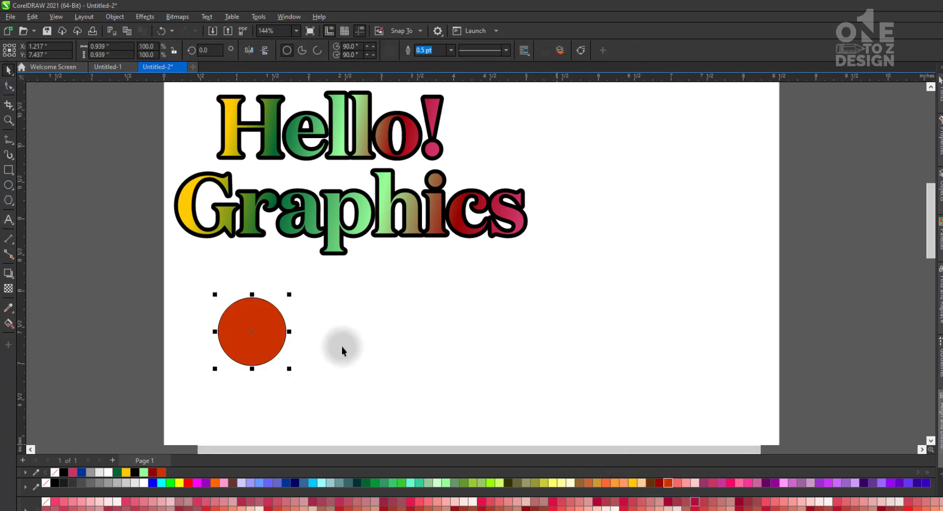
drag(296, 288, 305, 279)
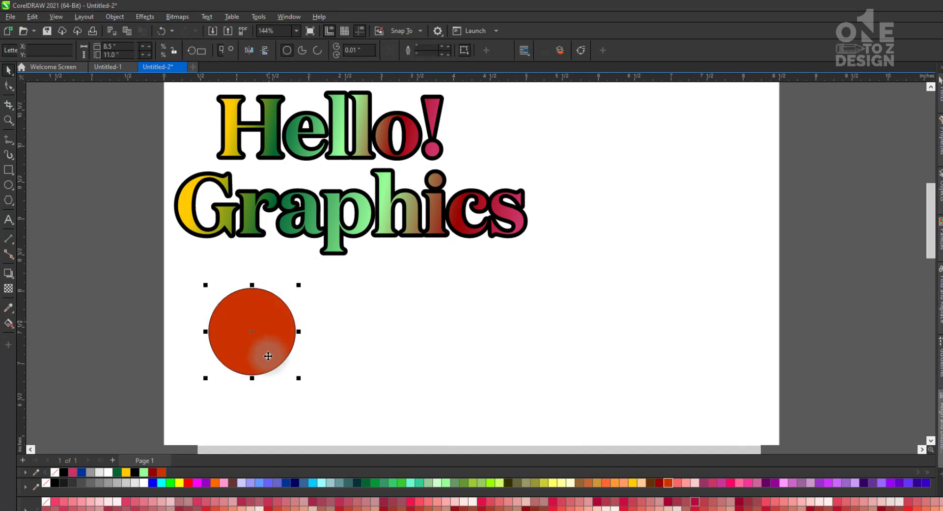
- Duplicate the circle rightward with Ctrl+R, then undo the extra copies
drag(265, 353, 361, 358)
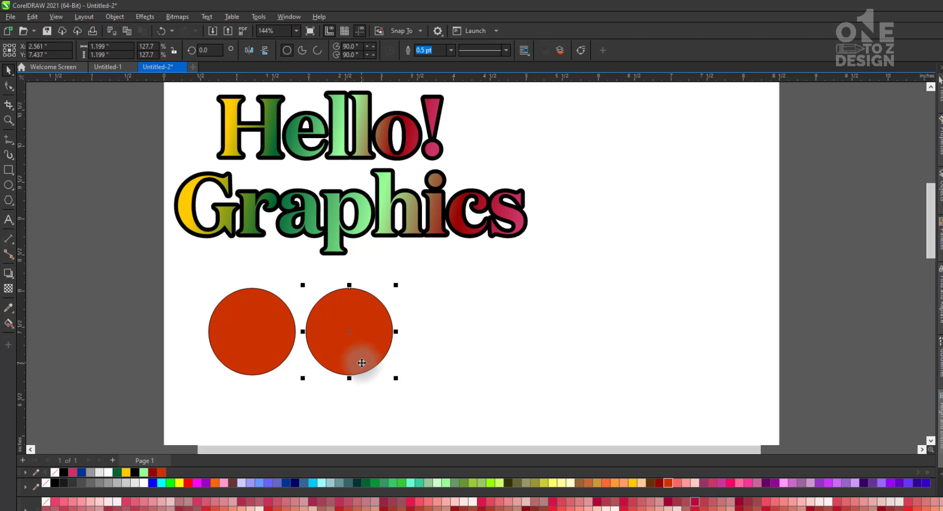
key(ctrl+r)
key(ctrl+r)
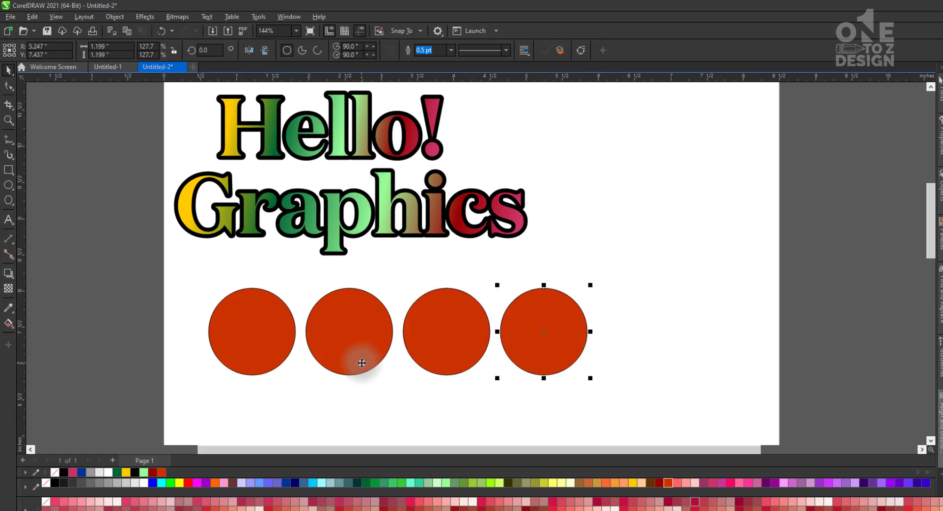
key(ctrl+r)
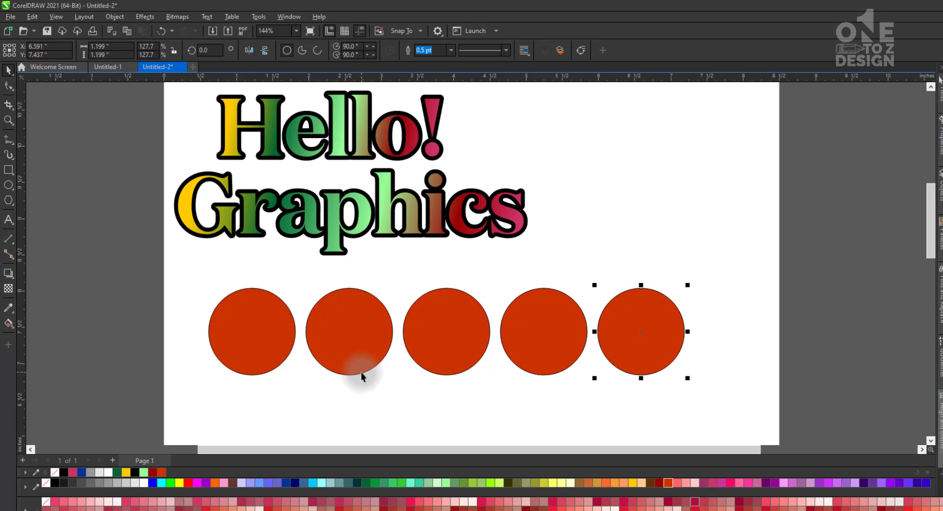
key(ctrl+r)
key(ctrl+r)
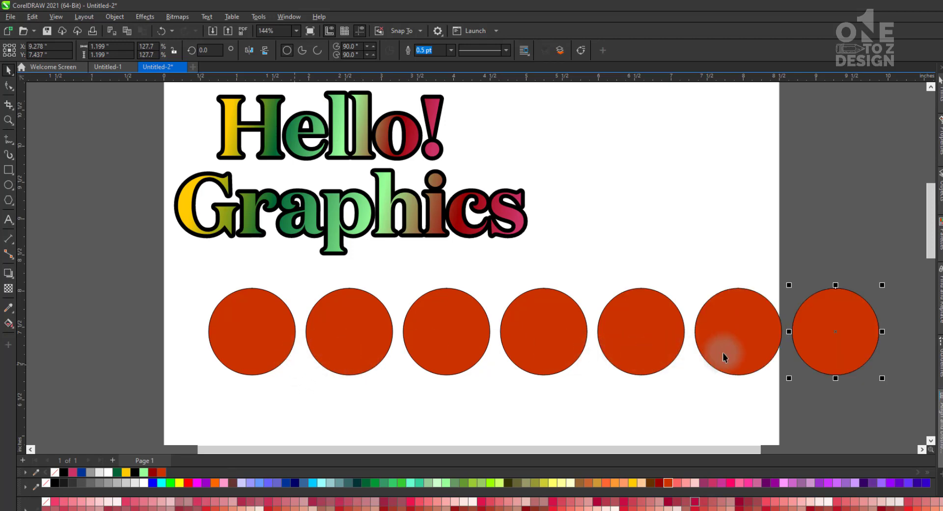
key(ctrl+z)
key(ctrl+z)
key(ctrl+z)
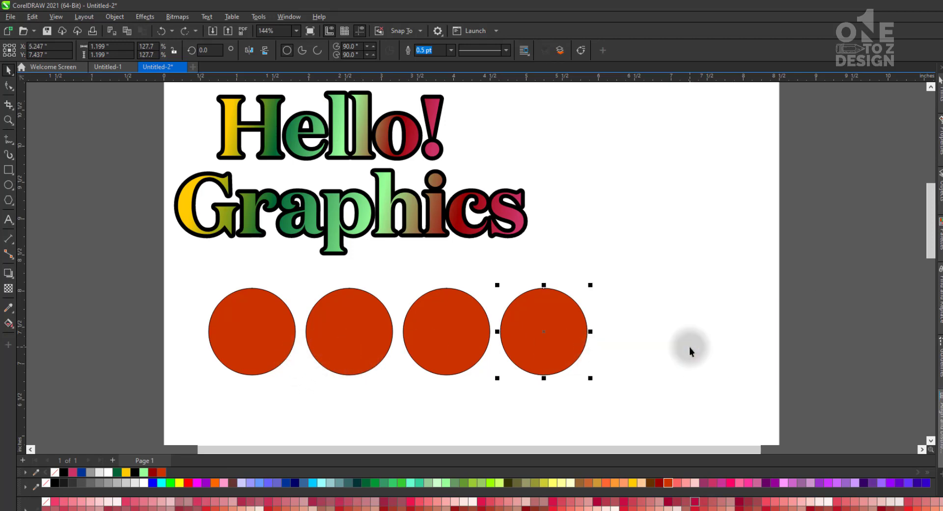
key(ctrl+z)
key(ctrl+z)
key(ctrl+z)
key(ctrl+z)
- Move the circle below Graphics and remove its orange-red fill
click(307, 351)
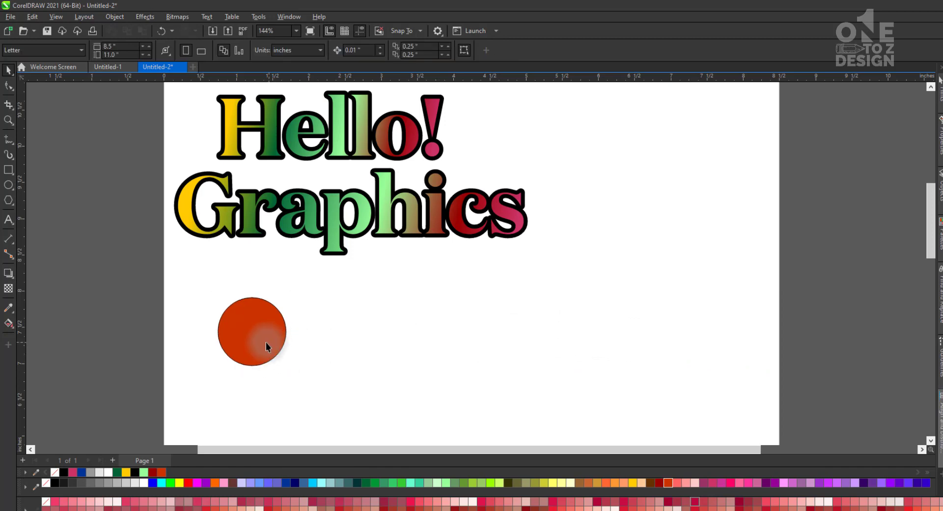
click(257, 346)
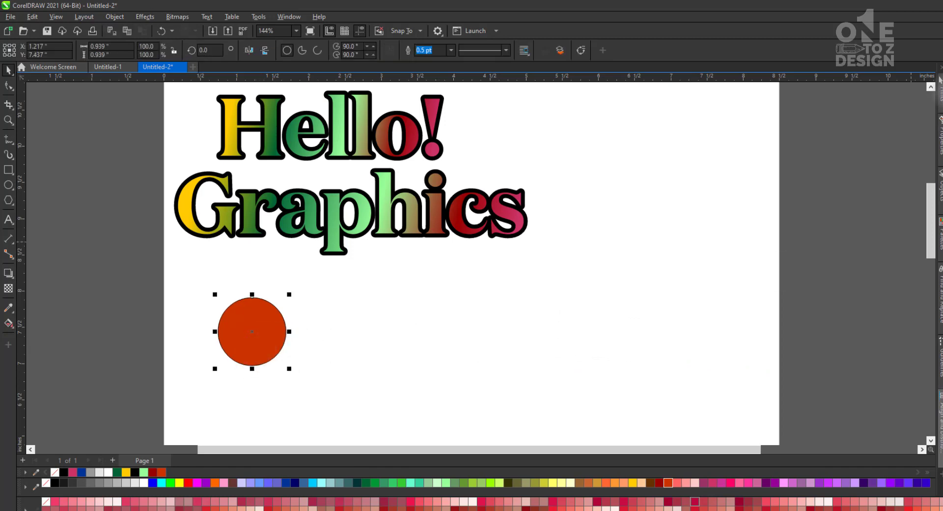
click(627, 269)
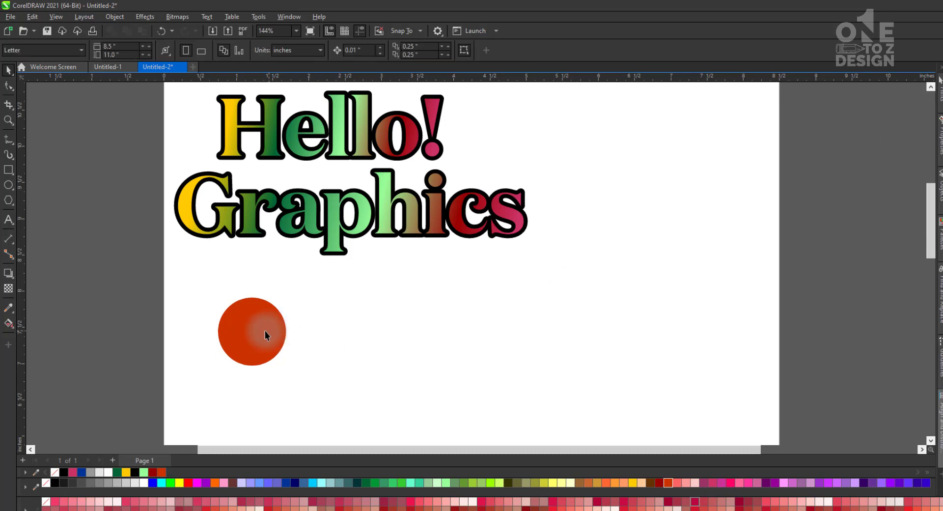
drag(264, 331, 478, 307)
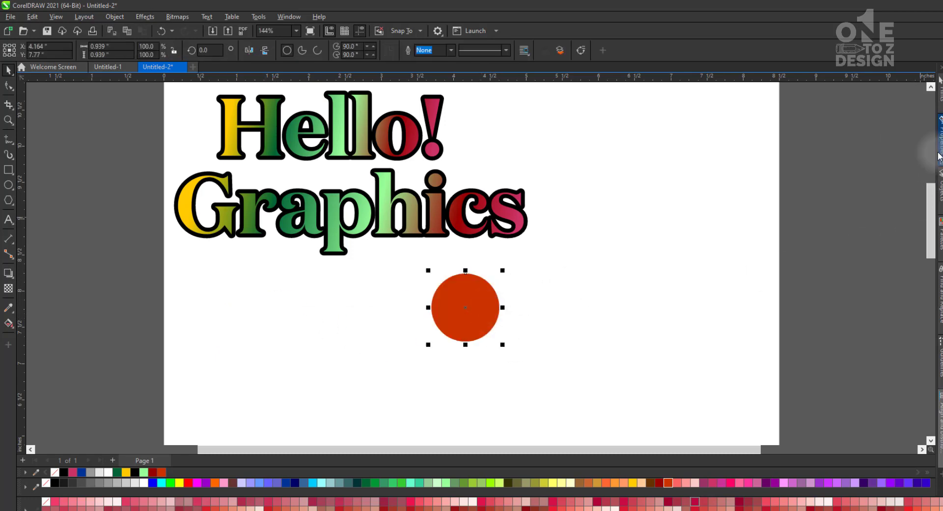
click(938, 156)
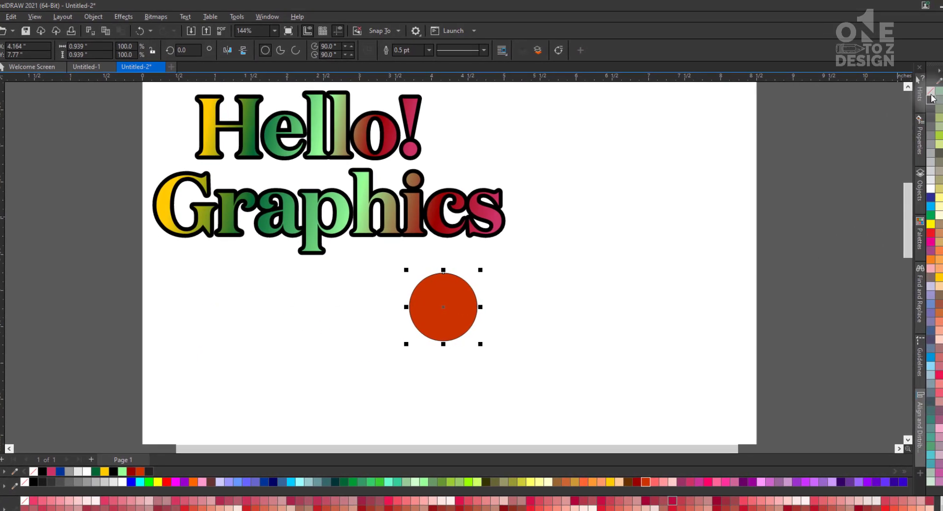
click(930, 91)
- Give the circle a 0.5 pt outline, enlarge it to 1.625 in, and place it below the text
click(629, 278)
click(430, 305)
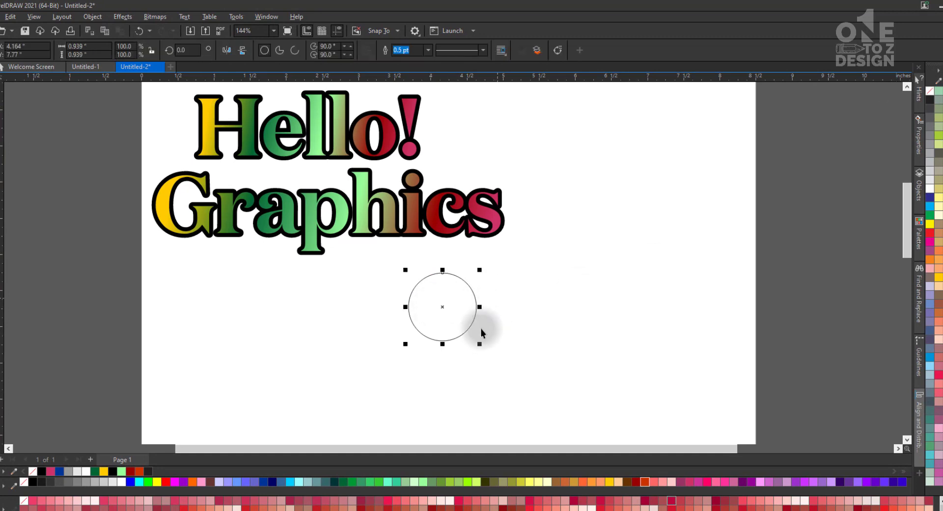
drag(481, 349, 562, 400)
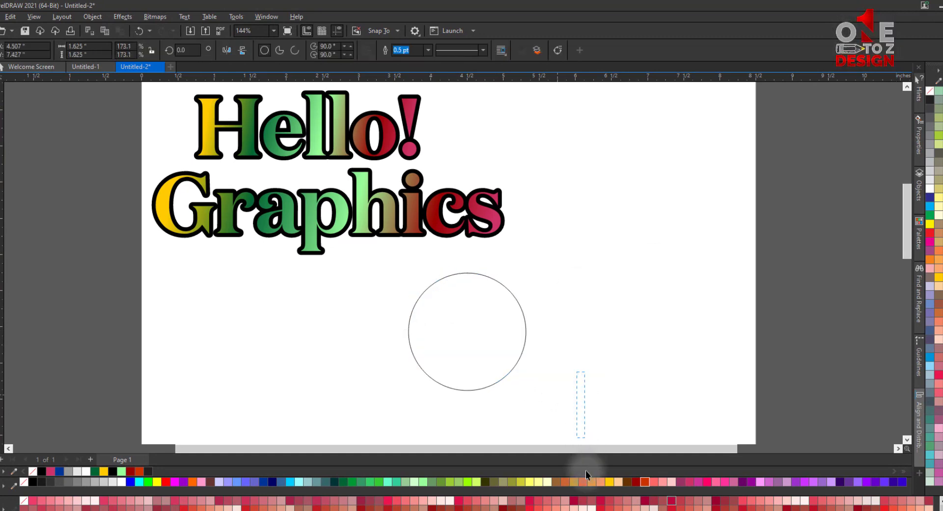
scroll(585, 471, down, 2)
scroll(585, 472, down, 1)
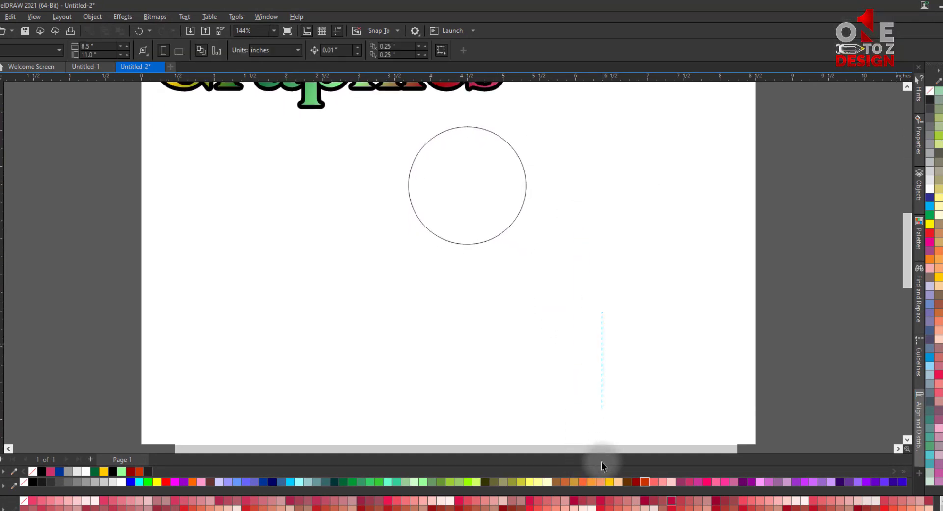
drag(467, 190, 455, 200)
click(469, 205)
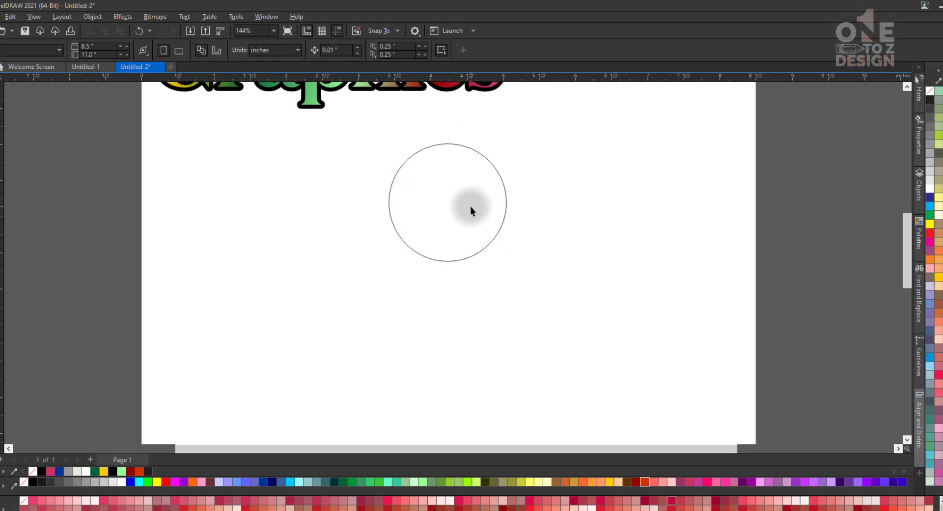
click(448, 203)
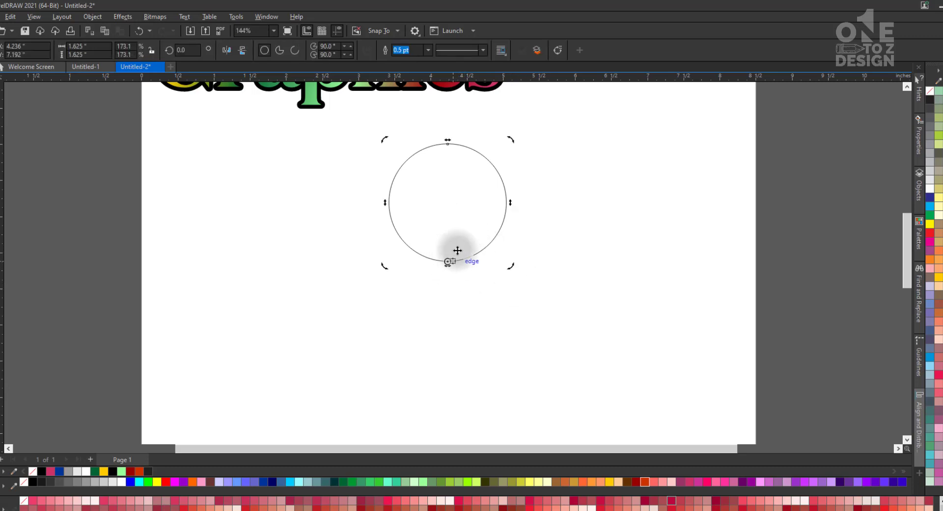
mouse_move(510, 137)
mouse_down()
mouse_move(537, 181)
mouse_move(528, 173)
mouse_up()
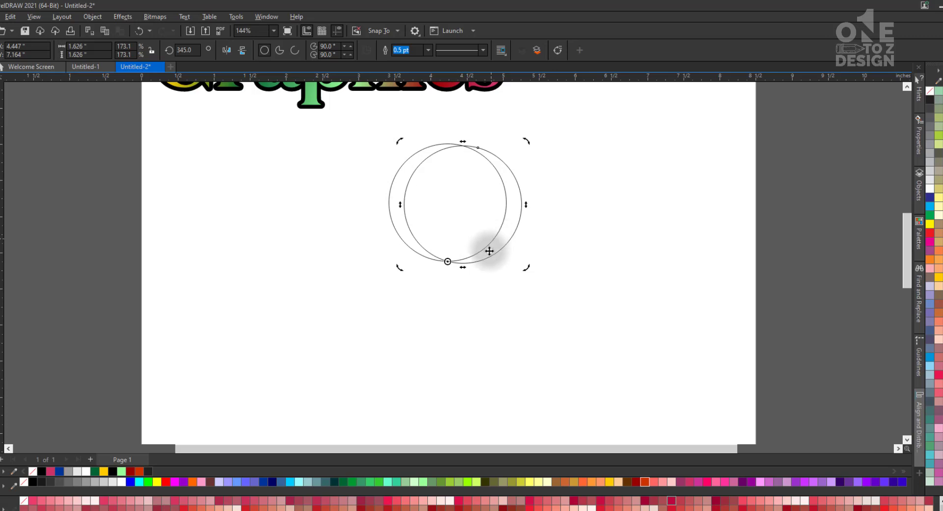
key(ctrl+r)
key(ctrl+r)
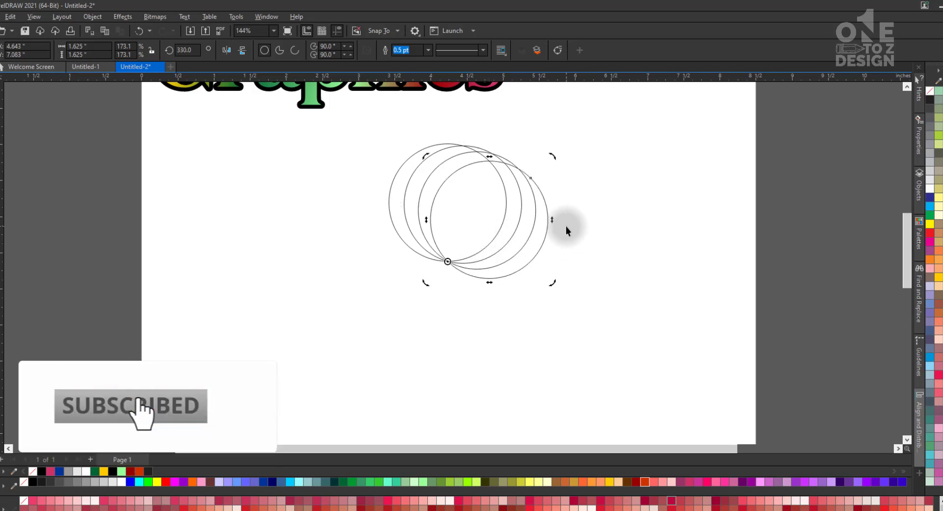
key(ctrl+r)
key(ctrl+r)
key(ctrl+r)
key(ctrl+r)
key(ctrl+r)
key(ctrl+r)
key(ctrl+r)
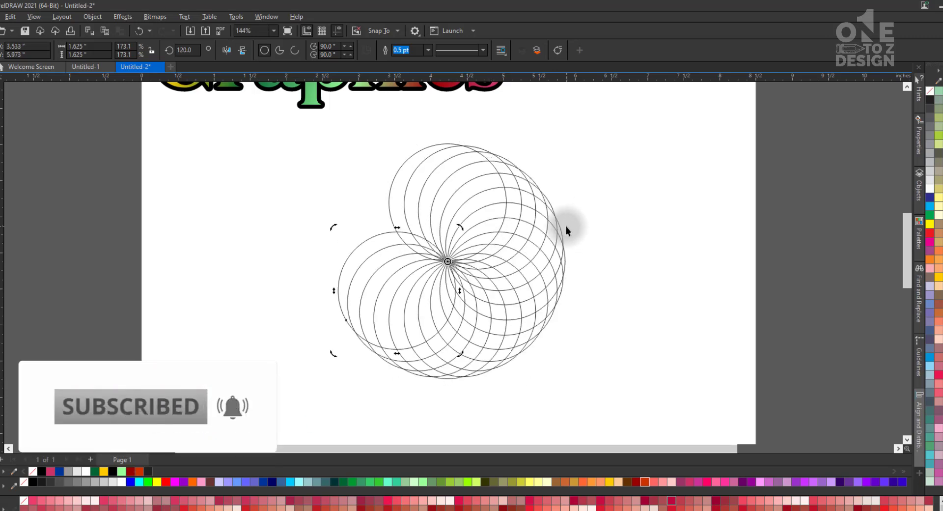
key(ctrl+r)
key(ctrl+r)
key(ctrl+r)
key(ctrl+r)
key(ctrl+r)
key(ctrl+r)
key(ctrl+r)
click(566, 226)
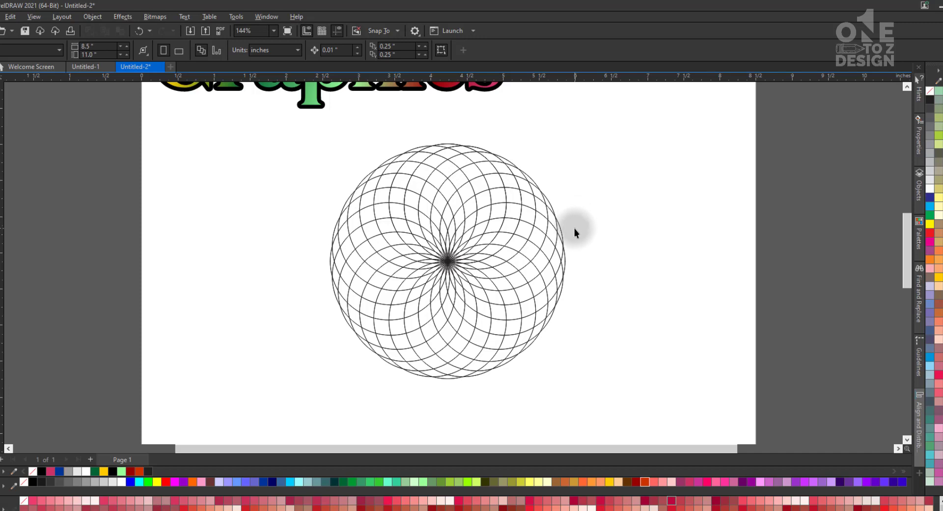
key(Tab)
key(Tab)
key(Tab)
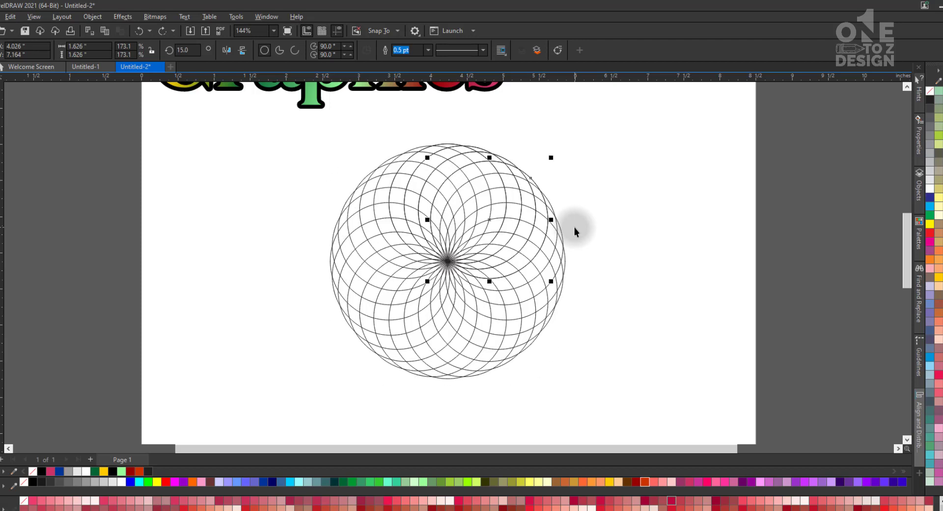
key(ctrl+z)
key(ctrl+z)
key(ctrl+z)
key(ctrl+z)
key(ctrl+z)
key(ctrl+z)
key(ctrl+z)
click(497, 208)
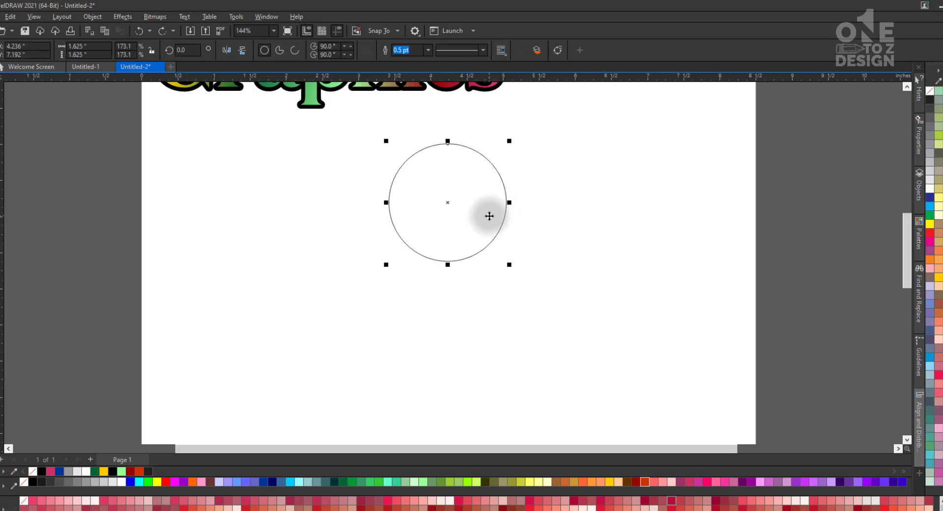
- Put the circle in rotate mode and move its rotation centre to its bottom edge
click(489, 216)
key(Escape)
click(471, 208)
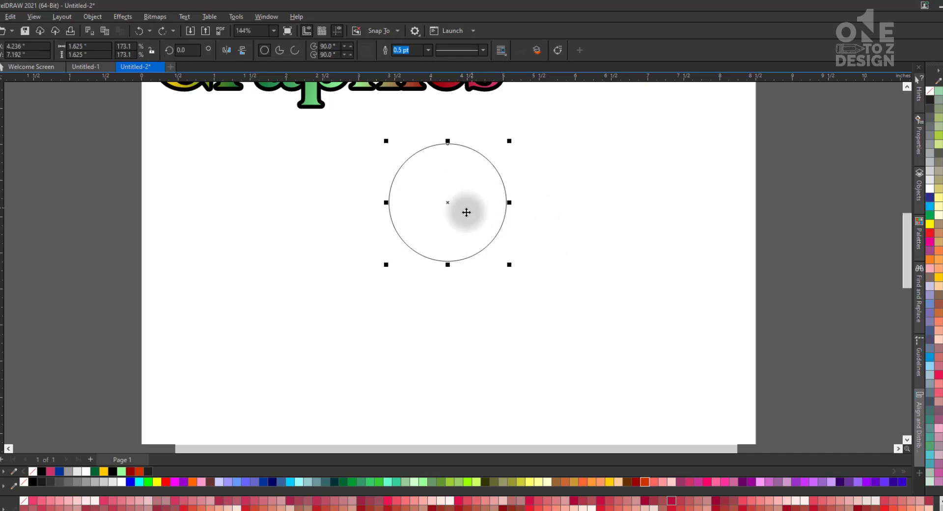
click(466, 212)
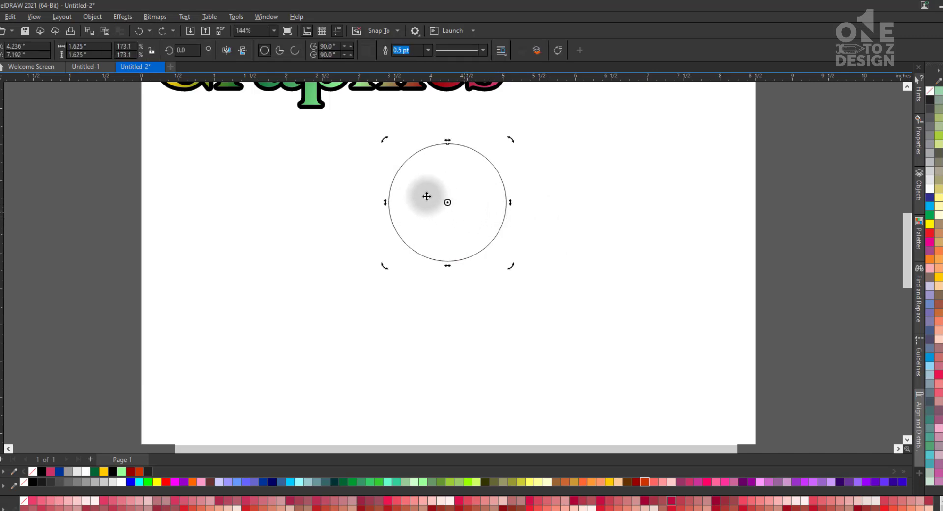
key(F10)
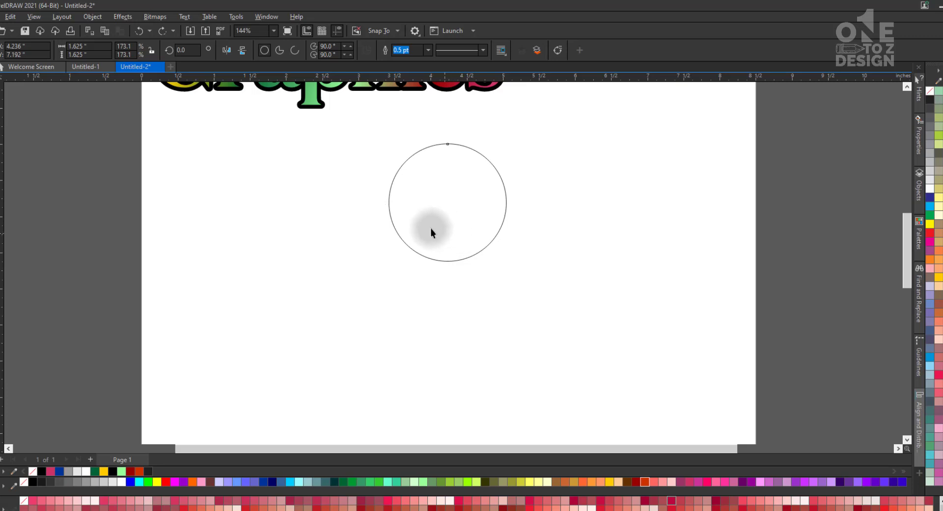
click(447, 204)
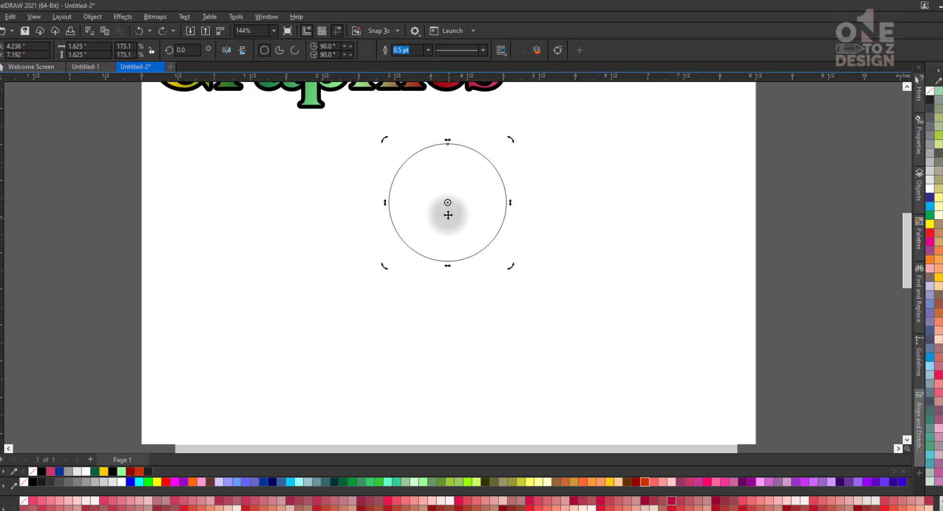
drag(447, 203, 446, 255)
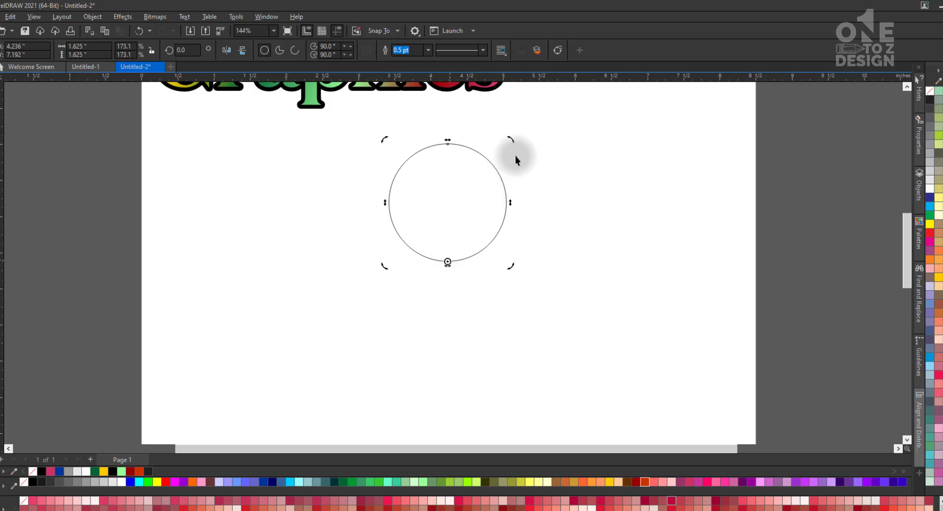
- Rotate the circle about its bottom pivot, drop a 345° rotated copy, and select that copy
drag(514, 142, 520, 155)
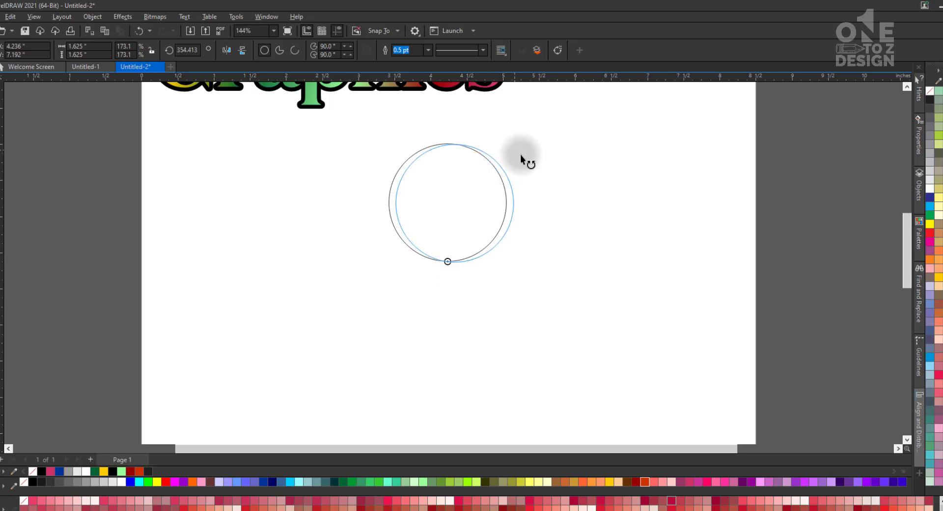
key(ctrl+z)
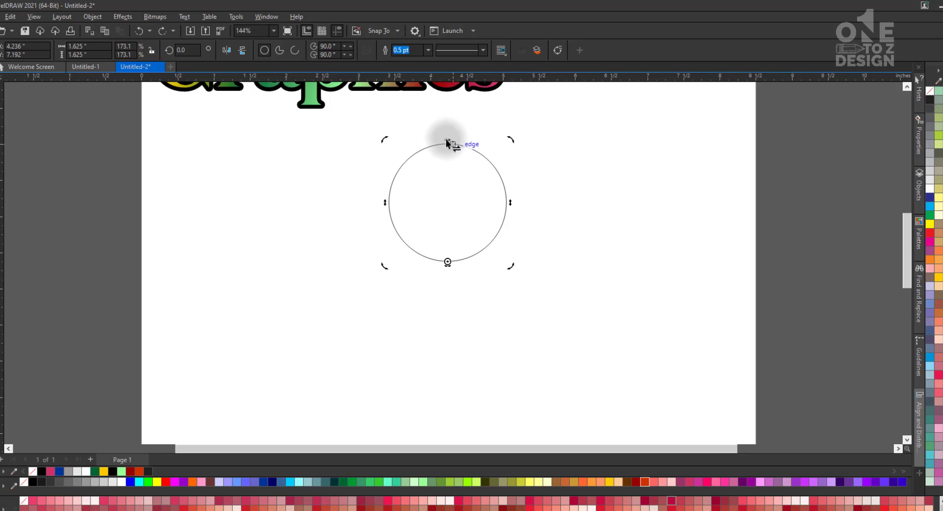
drag(448, 142, 501, 143)
key(ctrl+z)
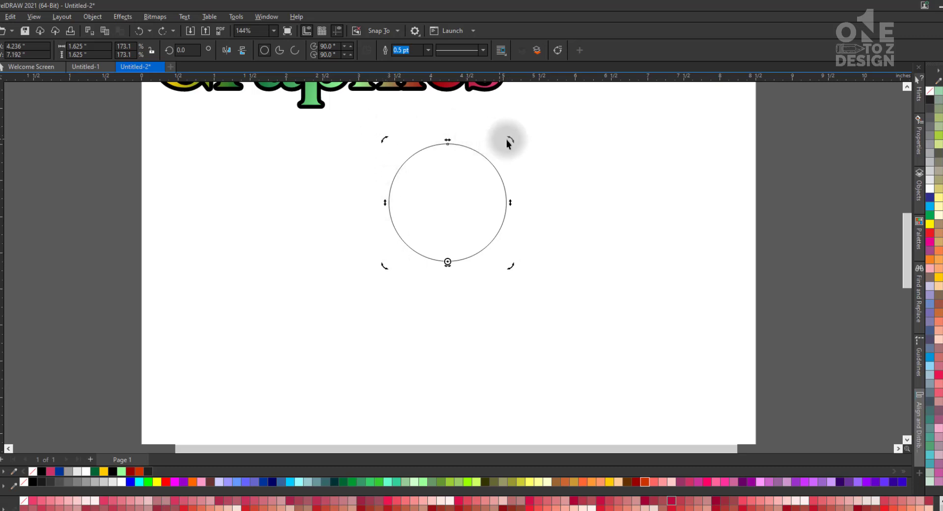
drag(508, 140, 510, 140)
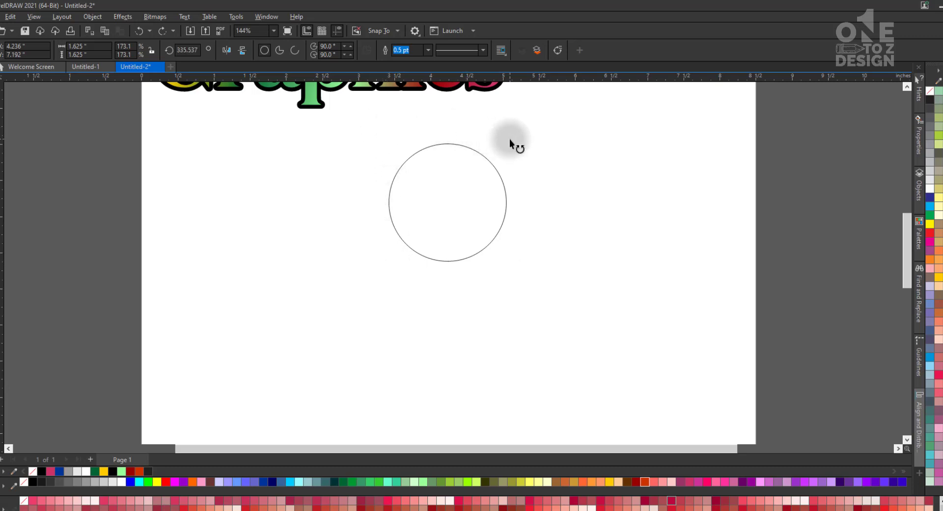
mouse_move(509, 140)
mouse_down()
mouse_move(525, 151)
mouse_move(580, 287)
mouse_up()
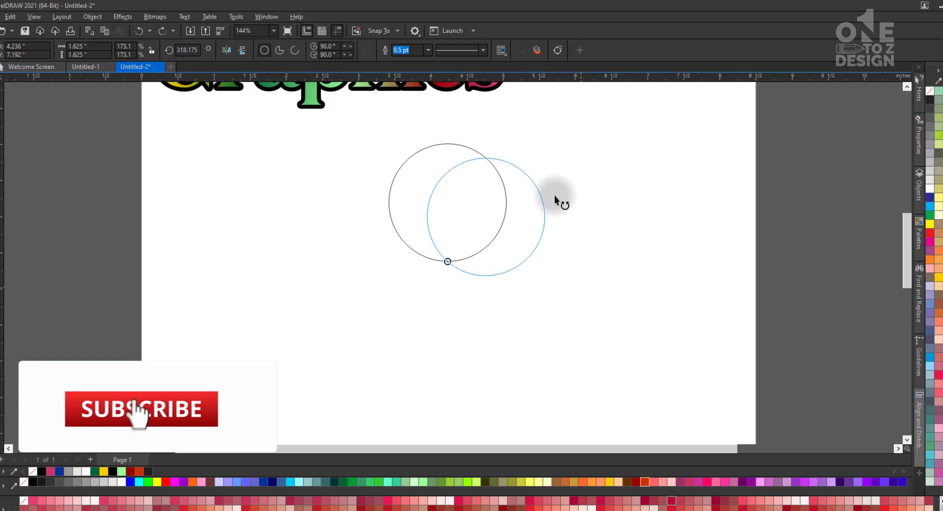
mouse_move(580, 286)
mouse_down()
mouse_move(571, 293)
mouse_move(583, 267)
mouse_move(587, 293)
mouse_move(551, 219)
mouse_move(494, 168)
mouse_move(510, 182)
mouse_up()
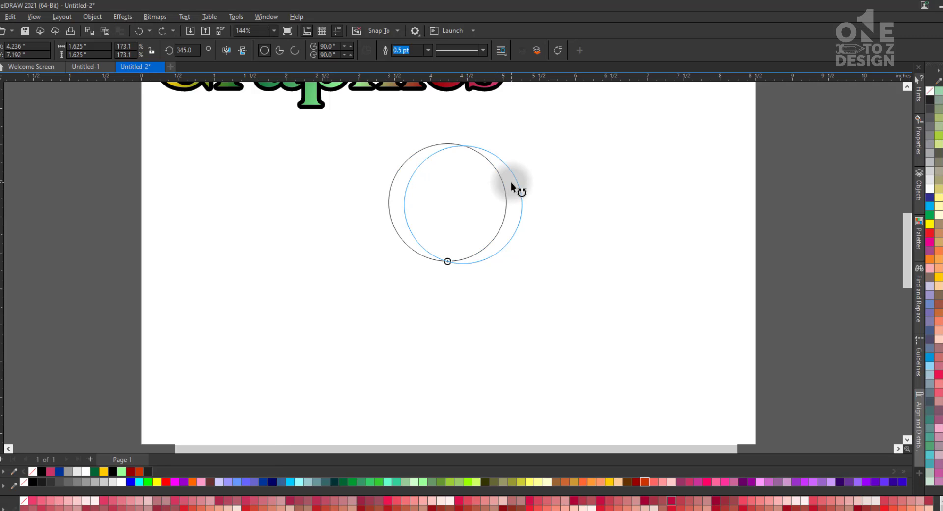
drag(510, 181, 510, 181)
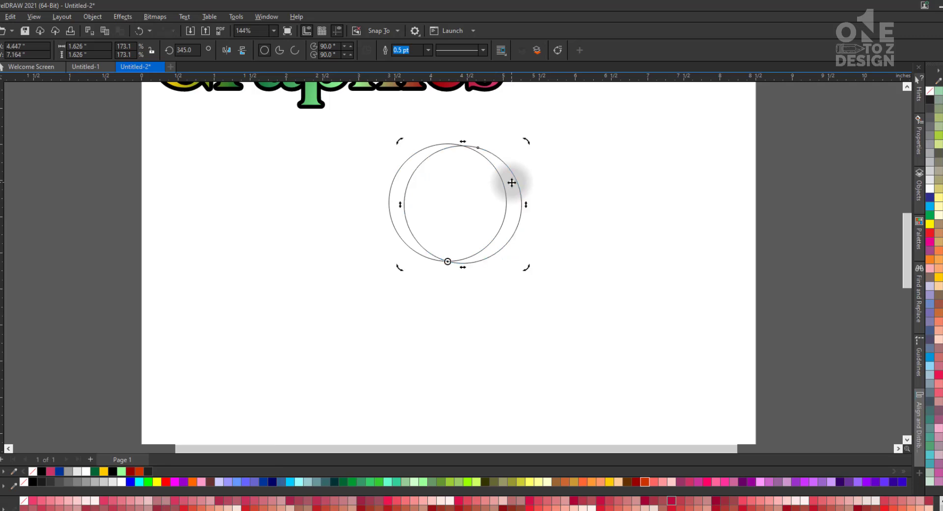
click(564, 200)
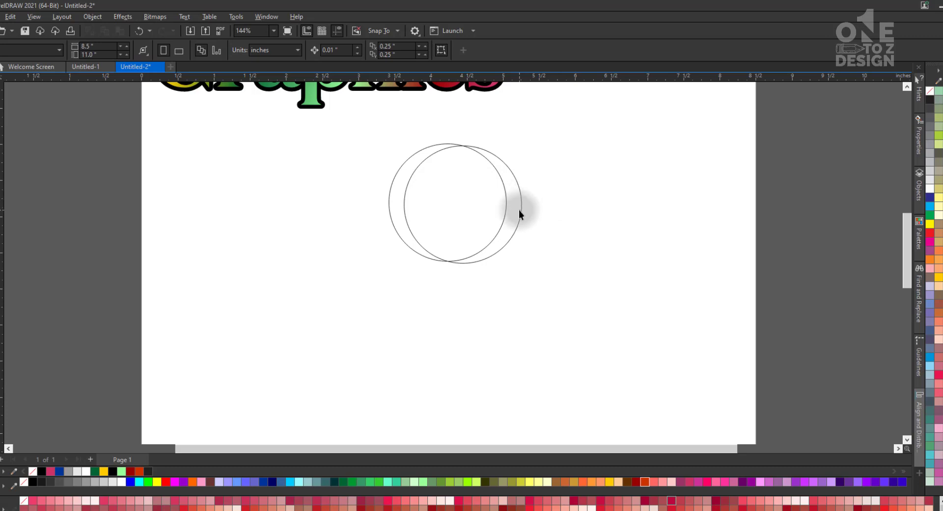
click(520, 207)
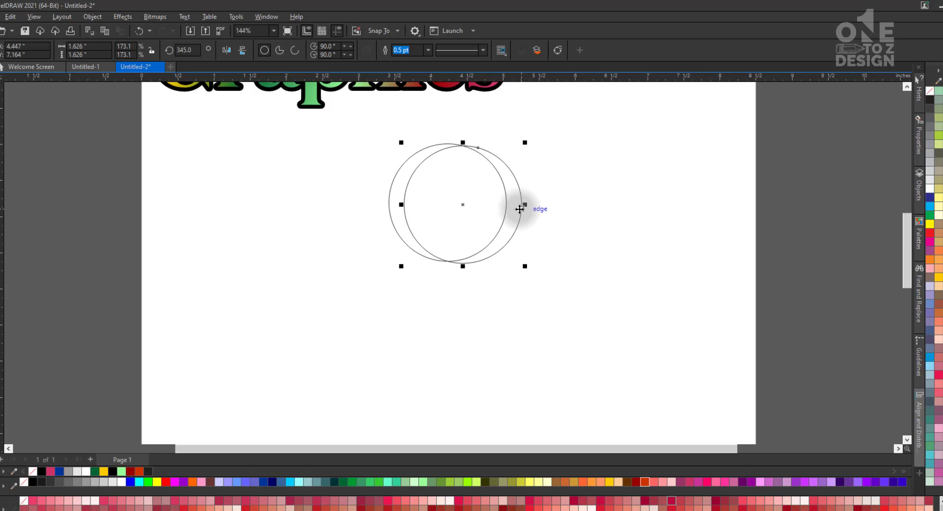
- Repeat the rotated copy three times with Ctrl+R to complete the ring of circles
key(ctrl+r)
key(ctrl+r)
key(ctrl+r)
key(ctrl+r)
key(ctrl+r)
key(ctrl+r)
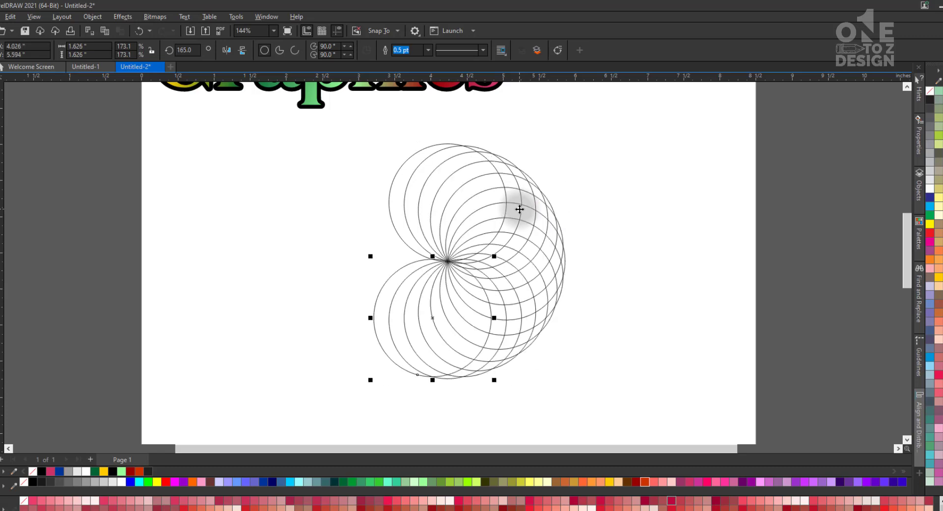
key(ctrl+r)
key(ctrl+r)
key(ctrl+r)
key(ctrl+r)
key(ctrl+r)
key(ctrl+r)
key(ctrl+r)
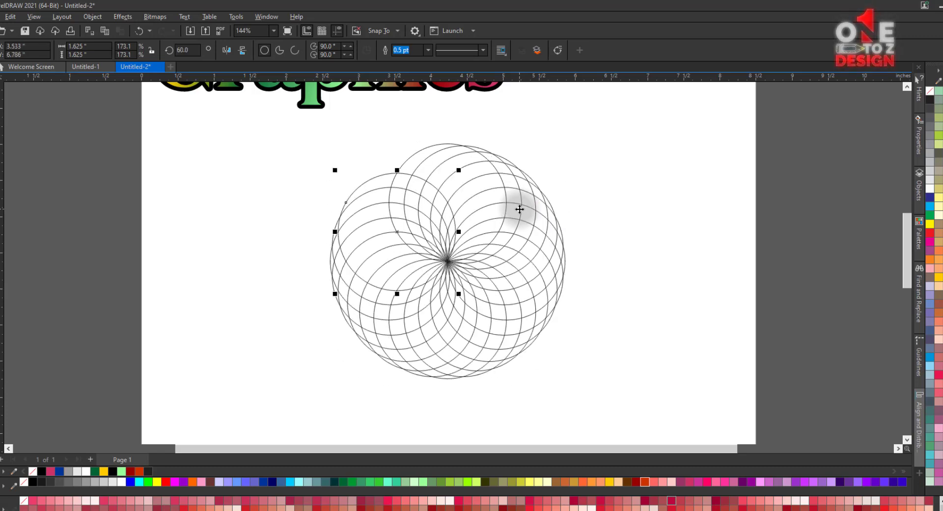
key(ctrl+r)
key(ctrl+r)
key(ctrl+r)
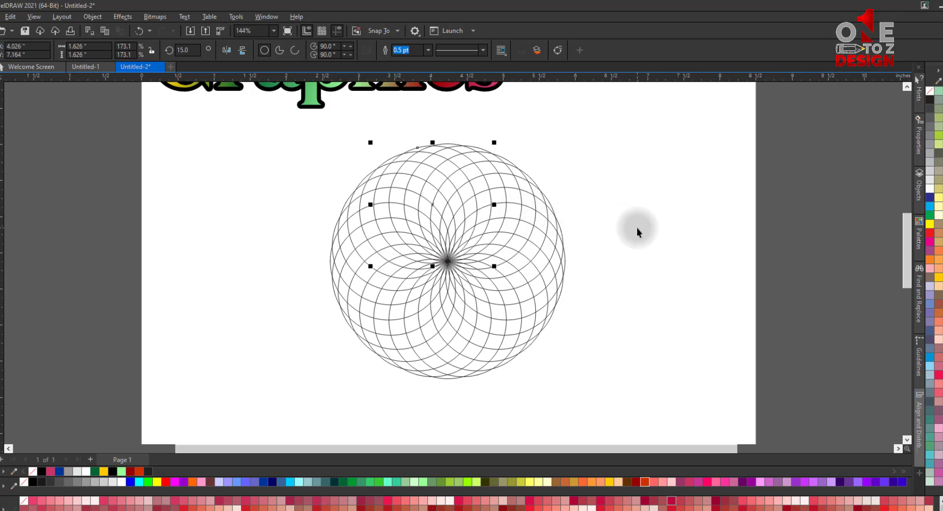
- Select the whole circle rosette and move it to the left side of the page
click(636, 228)
drag(616, 145, 455, 280)
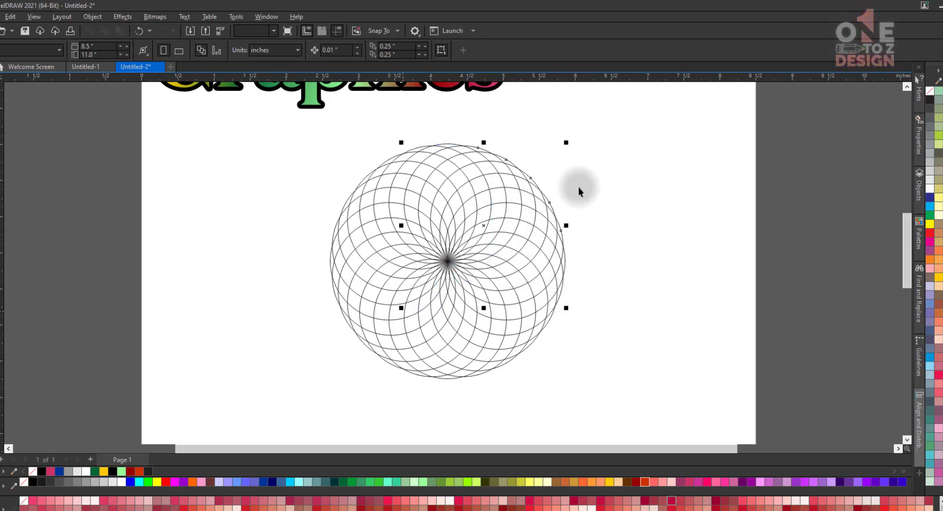
click(610, 128)
drag(291, 397, 285, 397)
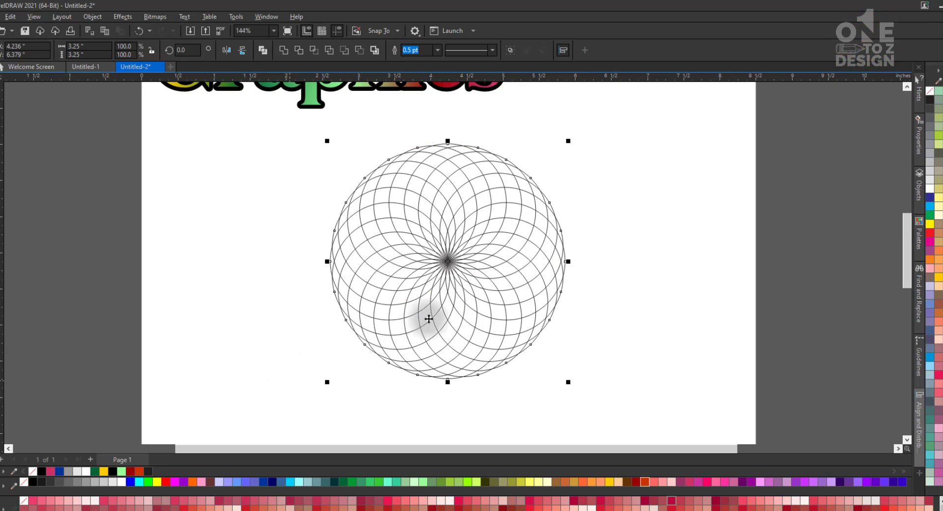
drag(429, 319, 259, 309)
click(211, 236)
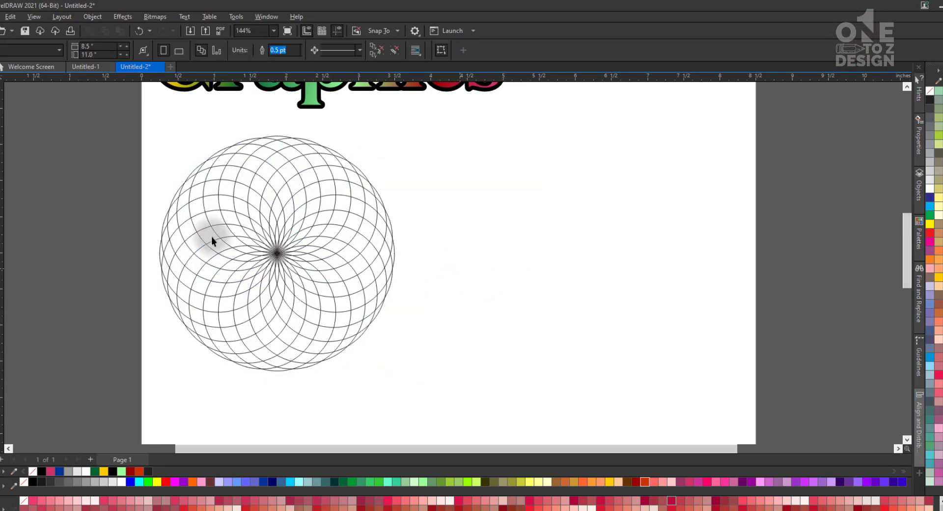
key(F6)
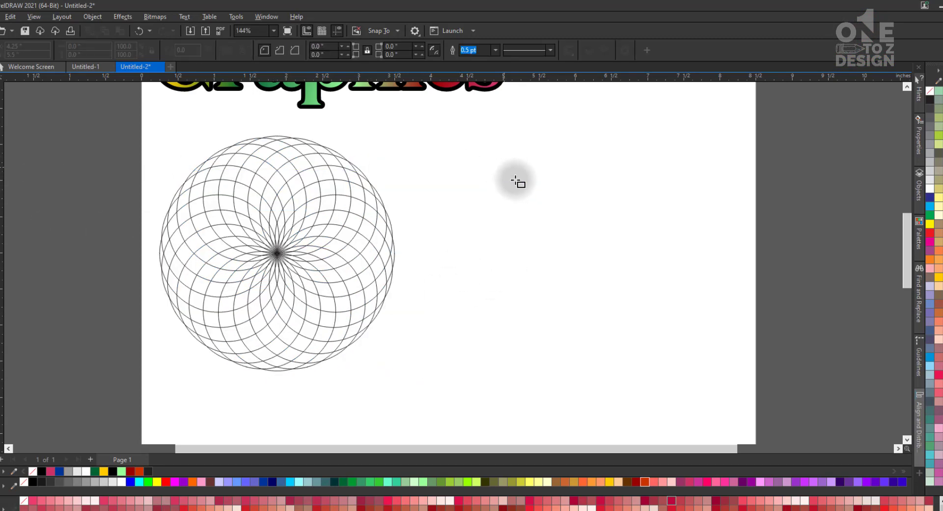
- Draw a small square right of the rosette and rotate it about its bottom edge
drag(504, 166, 553, 216)
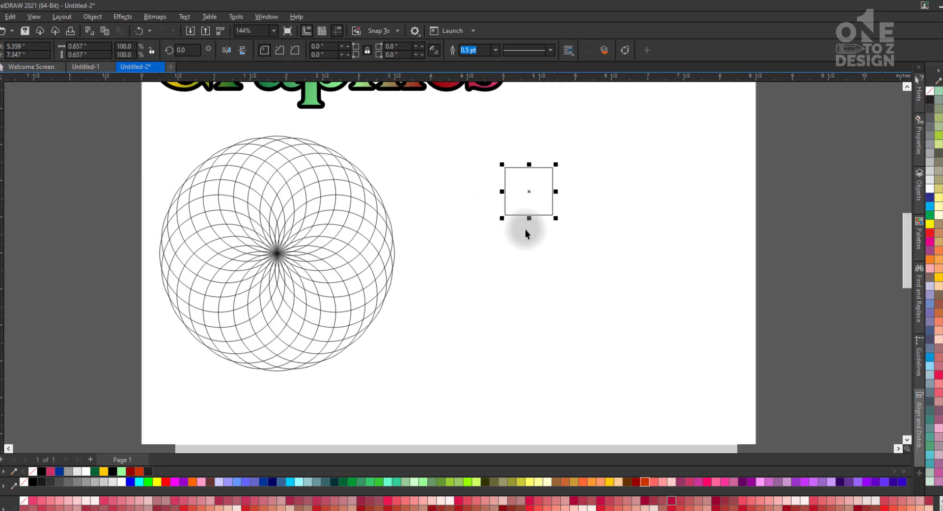
click(528, 191)
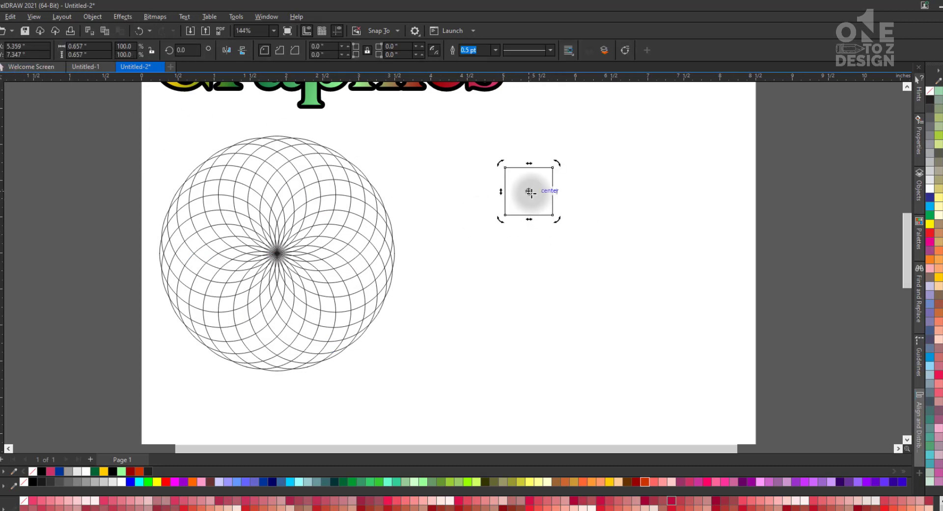
drag(530, 192, 532, 215)
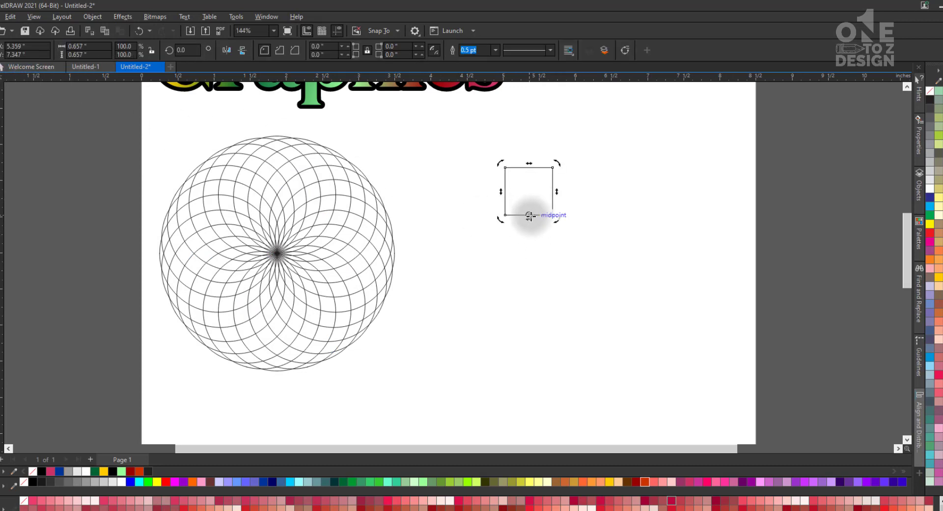
click(573, 208)
click(543, 198)
drag(558, 167, 575, 199)
- Build a trial star of rotated square copies, centre-align some, then undo it
key(ctrl+r)
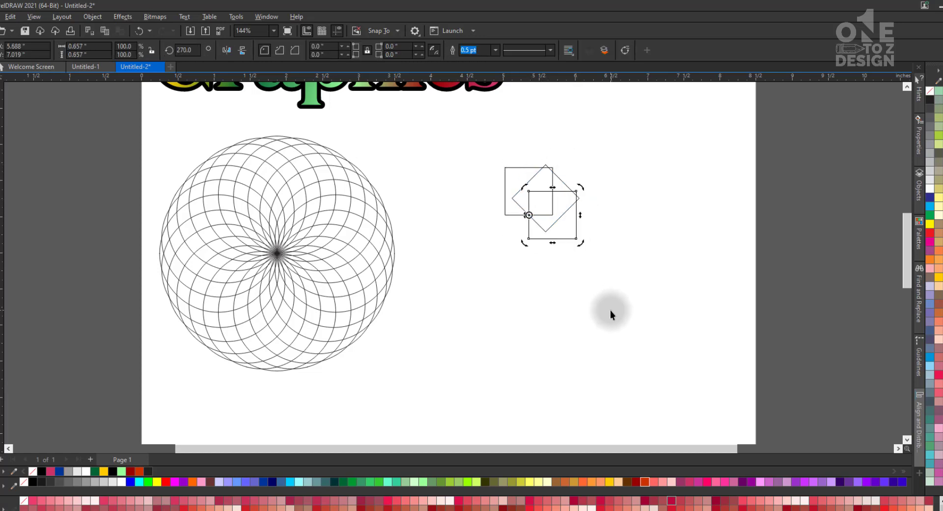
key(ctrl+r)
key(ctrl+r)
key(ctrl+r)
key(ctrl+r)
key(ctrl+r)
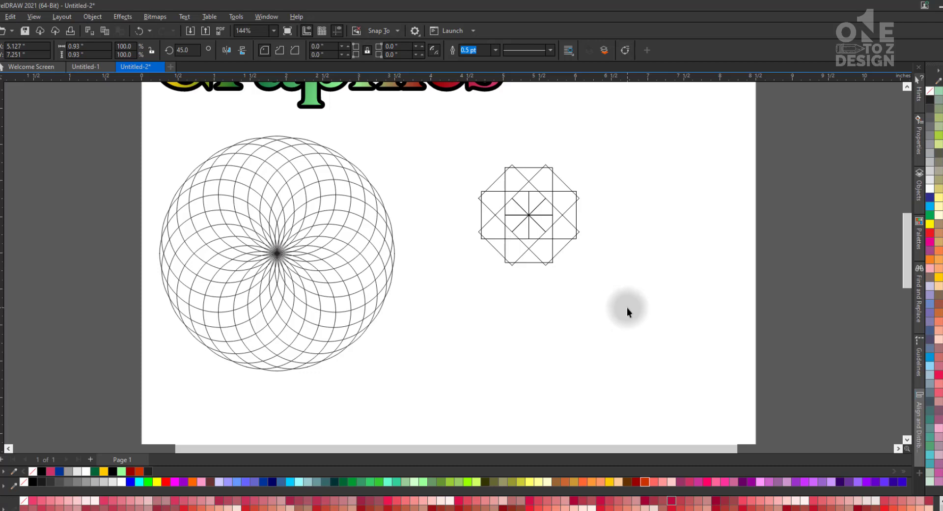
click(626, 308)
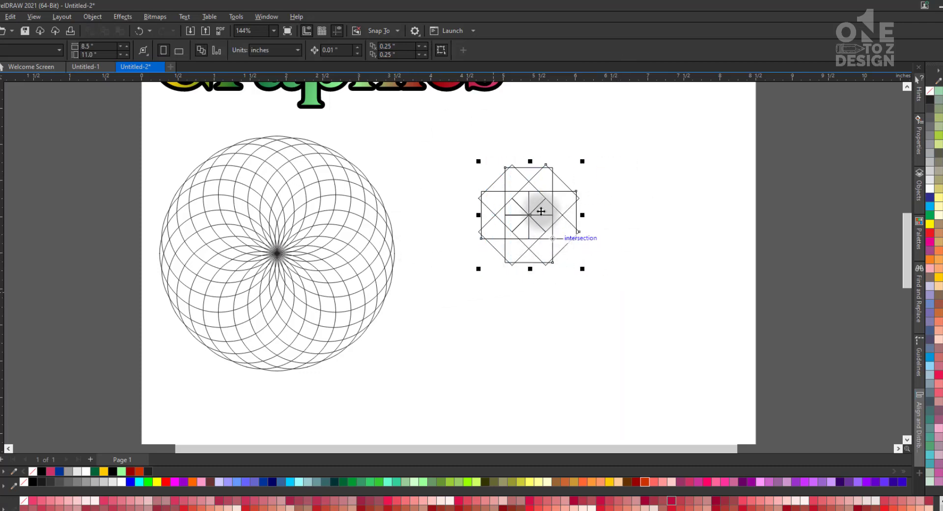
drag(536, 207, 476, 194)
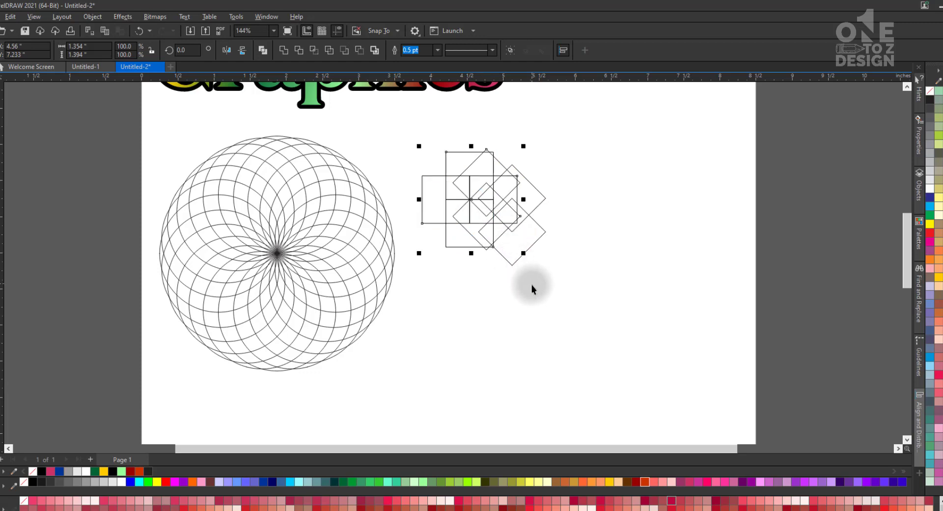
key(c)
key(e)
click(609, 283)
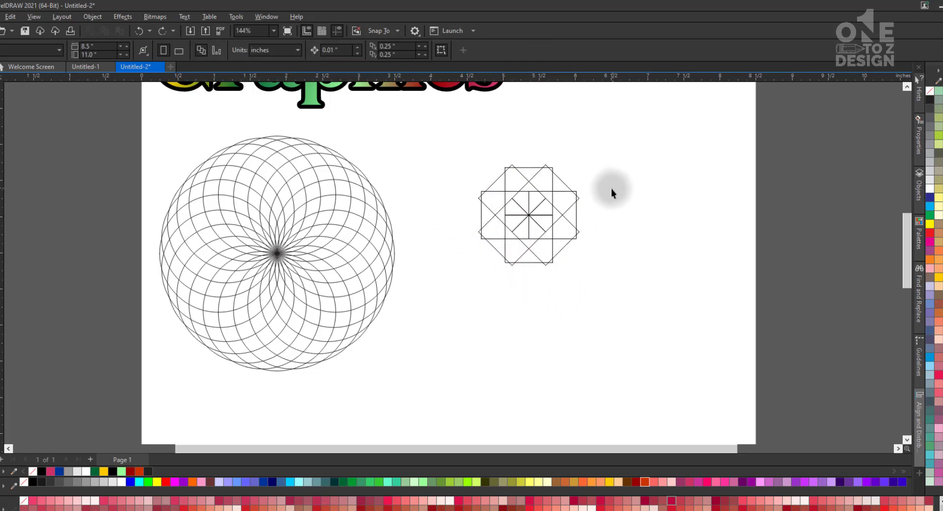
key(ctrl+z)
key(ctrl+z)
key(ctrl+z)
key(ctrl+z)
key(ctrl+z)
key(ctrl+z)
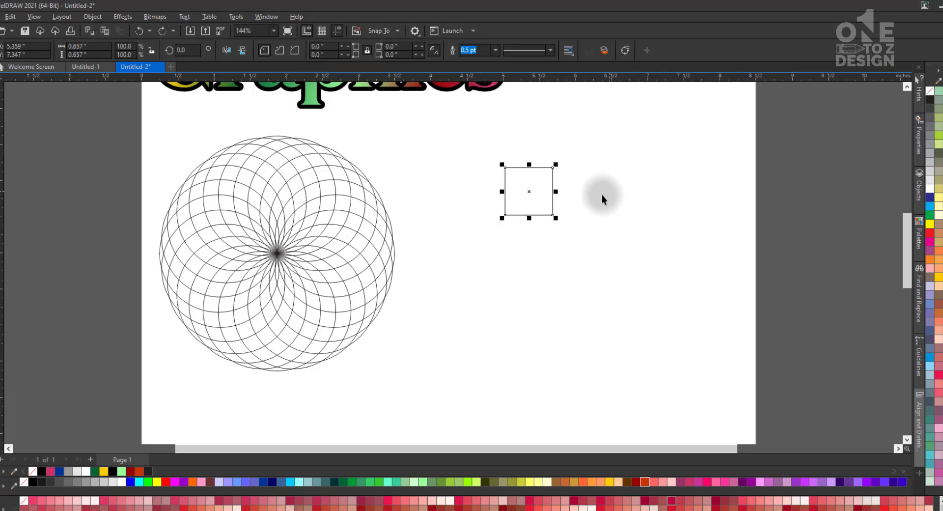
- Reselect the single square and put it in rotate mode
click(540, 215)
click(538, 196)
click(537, 215)
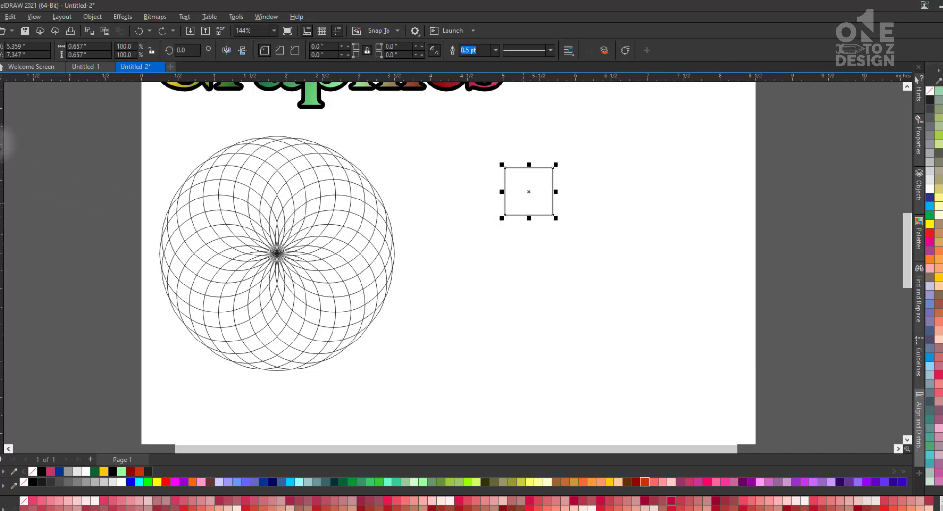
click(528, 216)
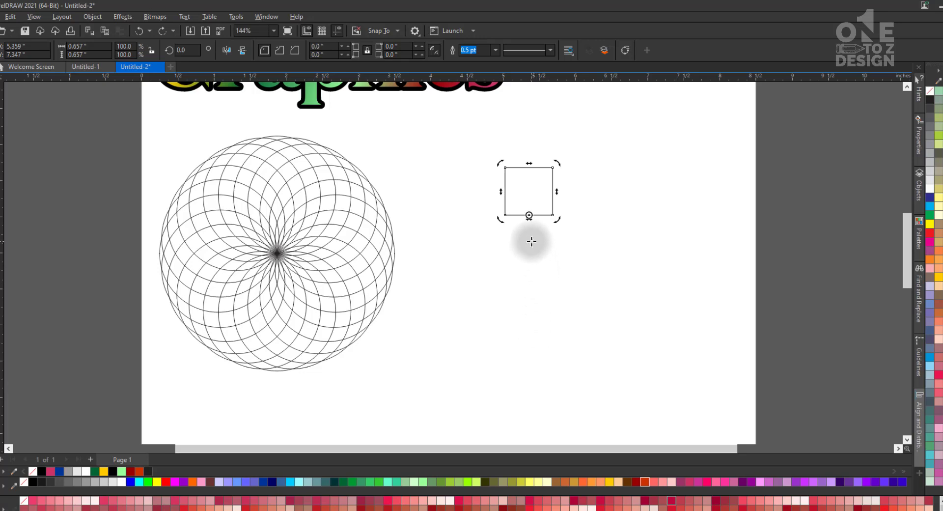
click(545, 243)
click(543, 199)
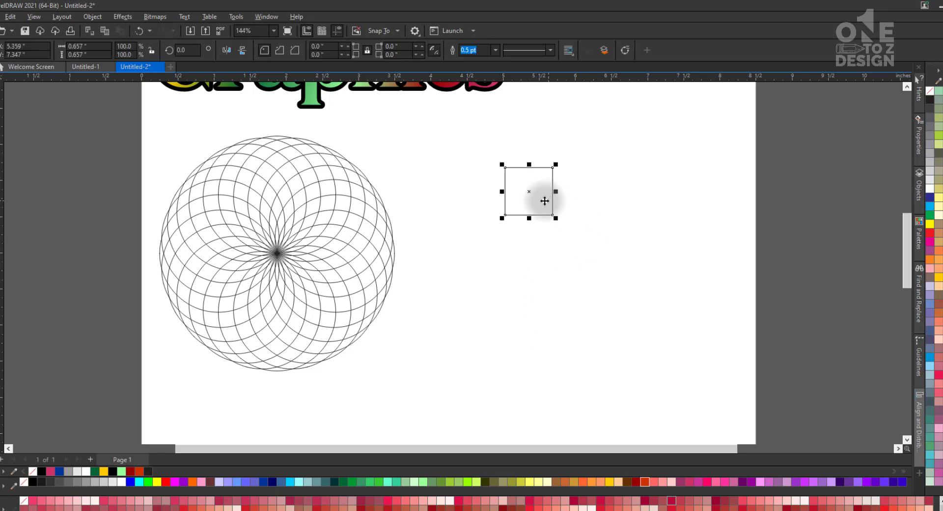
click(561, 163)
click(550, 177)
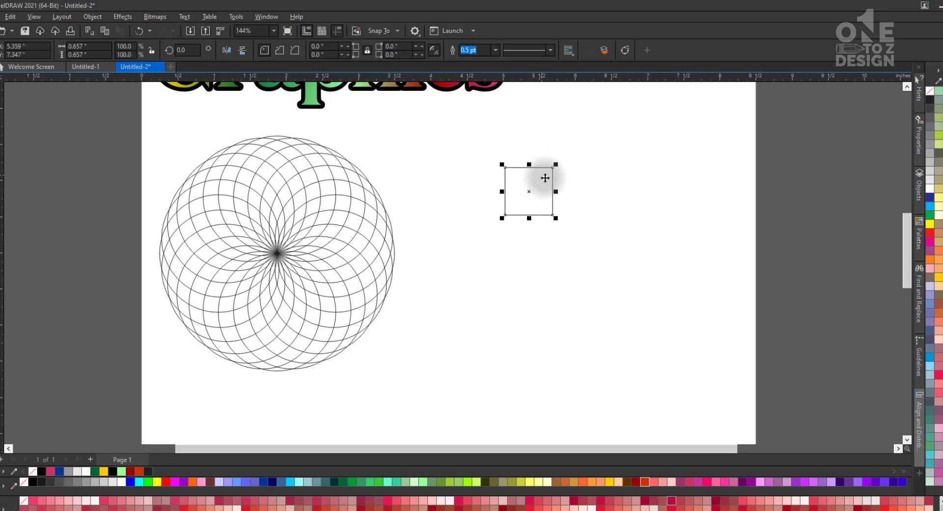
click(549, 177)
- Drop a rotated copy of the square and repeat it four times to close the ring
drag(559, 164, 576, 182)
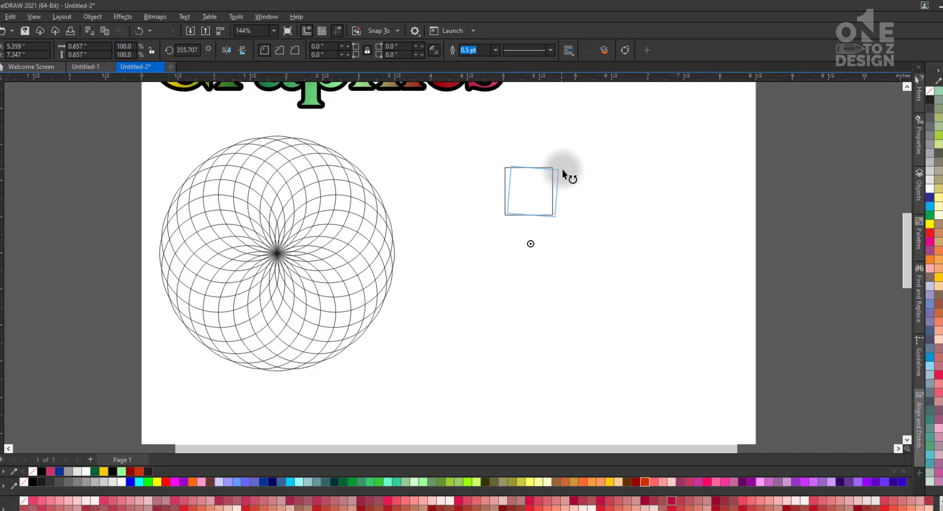
right_click(576, 182)
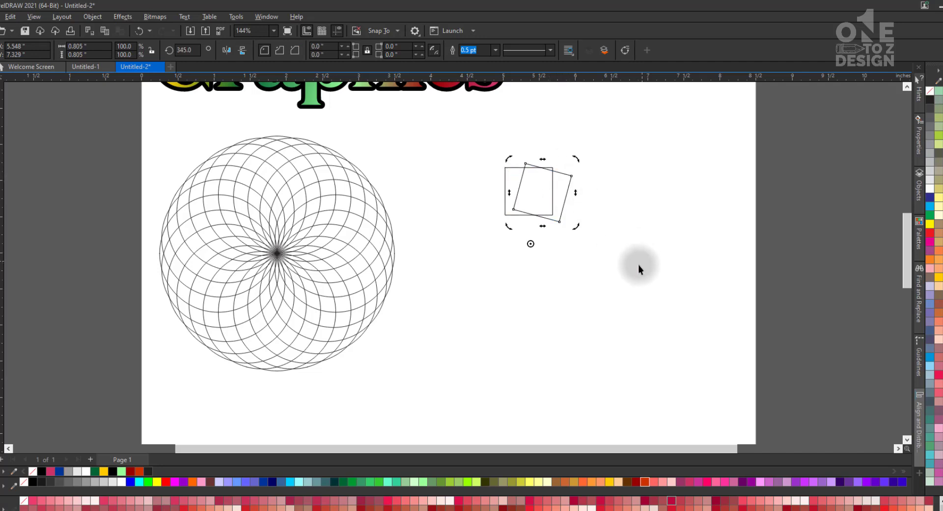
key(ctrl+r)
key(ctrl+r)
key(ctrl+r)
key(ctrl+r)
key(ctrl+r)
key(ctrl+r)
key(ctrl+r)
key(ctrl+r)
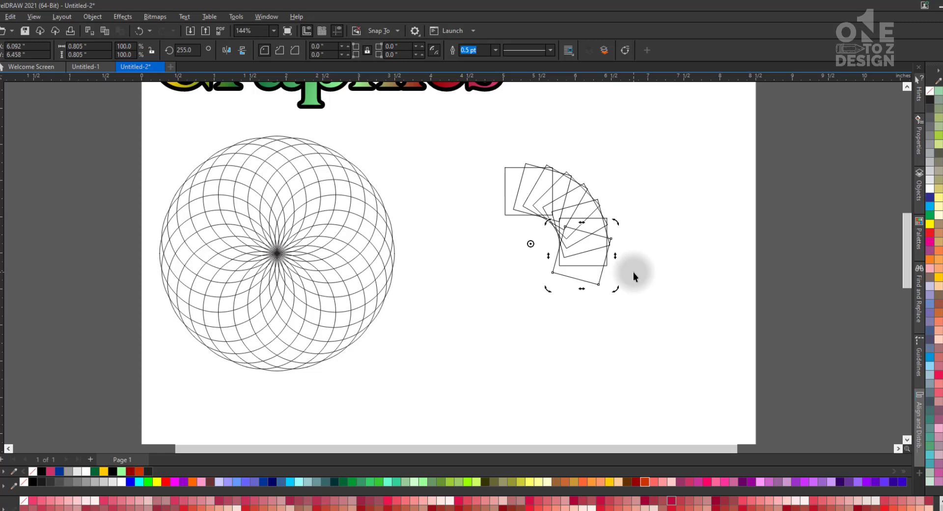
key(ctrl+r)
key(ctrl+r)
key(ctrl+r)
key(ctrl+r)
key(ctrl+r)
key(ctrl+r)
key(ctrl+r)
key(ctrl+r)
key(ctrl+r)
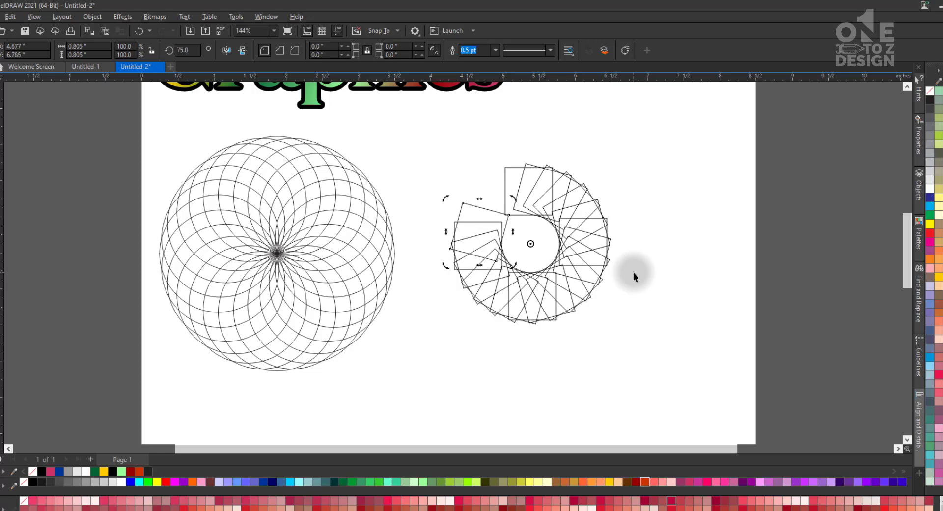
key(ctrl+r)
key(ctrl+r)
key(ctrl+r)
key(ctrl+r)
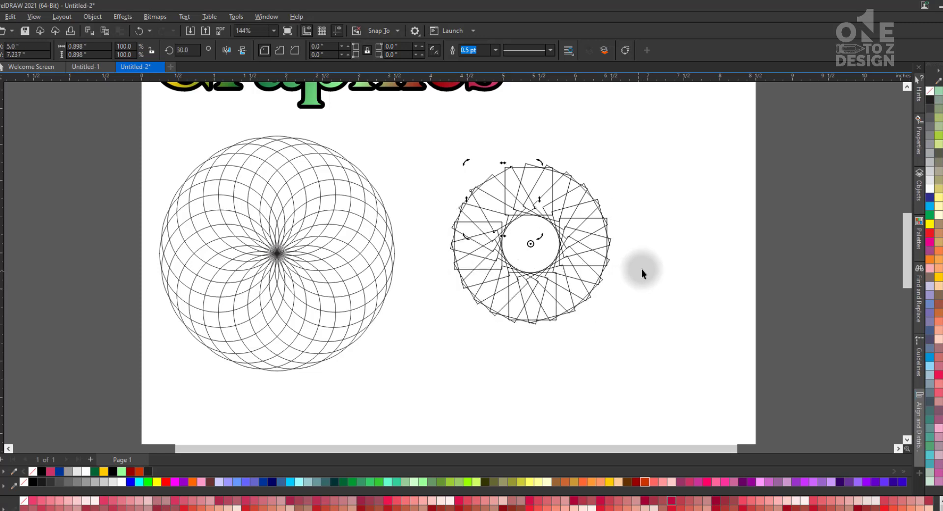
key(ctrl+r)
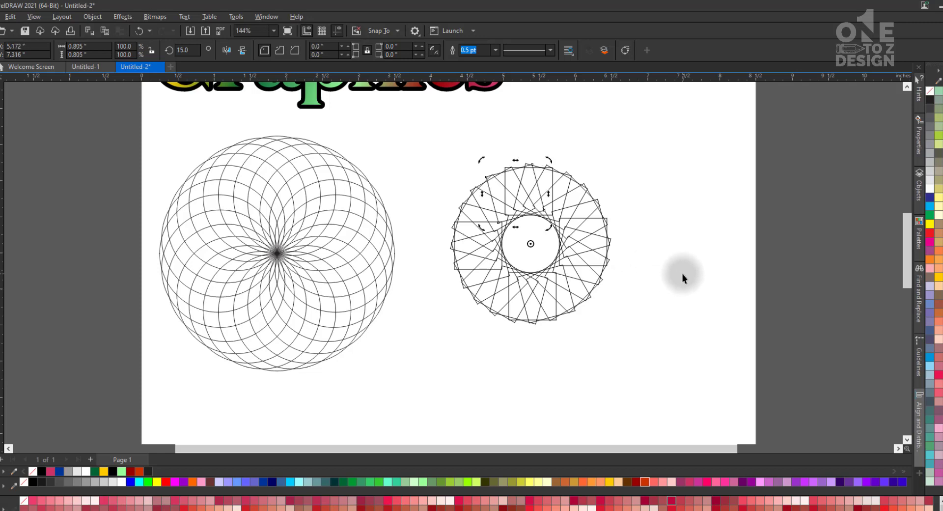
click(692, 285)
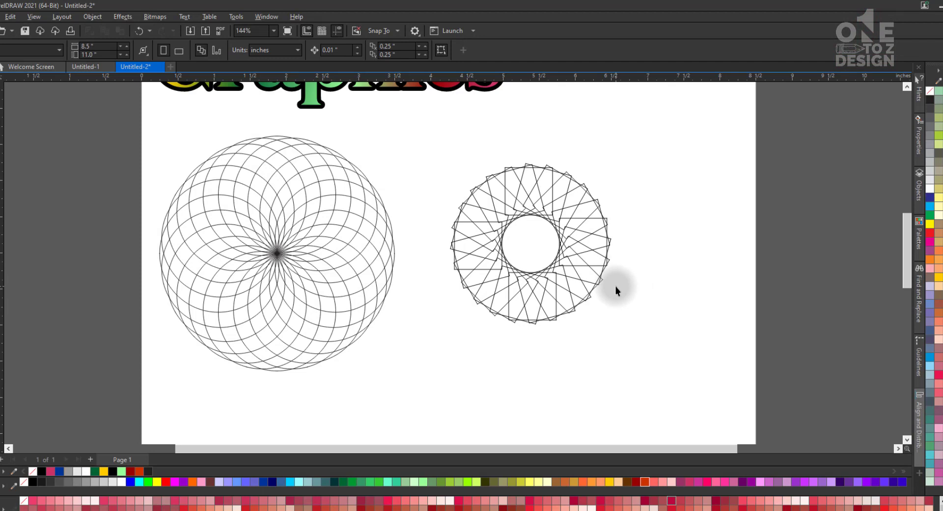
drag(651, 130, 423, 377)
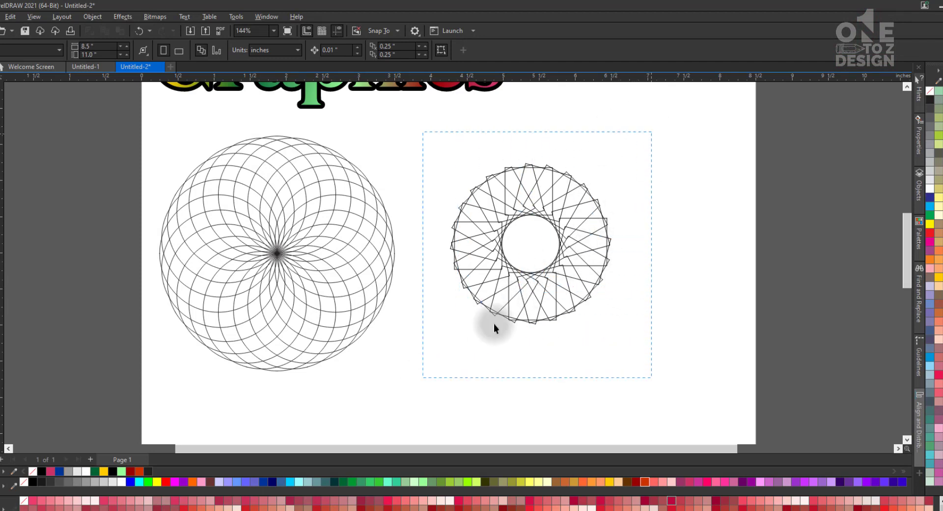
click(555, 272)
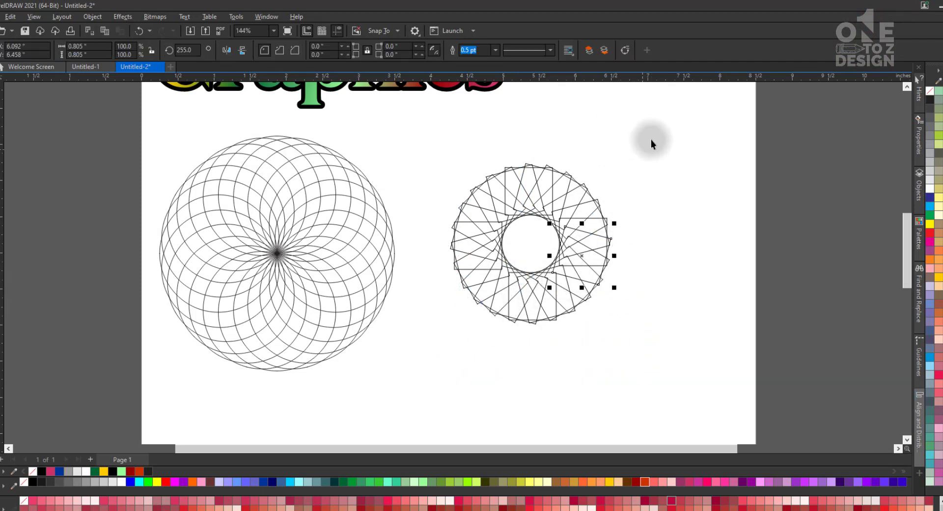
drag(654, 139, 451, 339)
drag(579, 259, 683, 270)
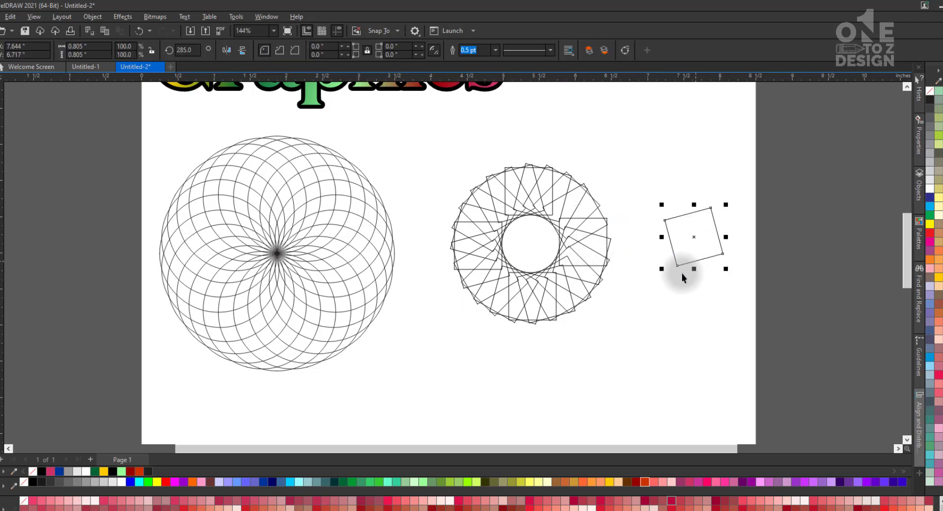
drag(593, 255, 690, 307)
drag(610, 249, 666, 258)
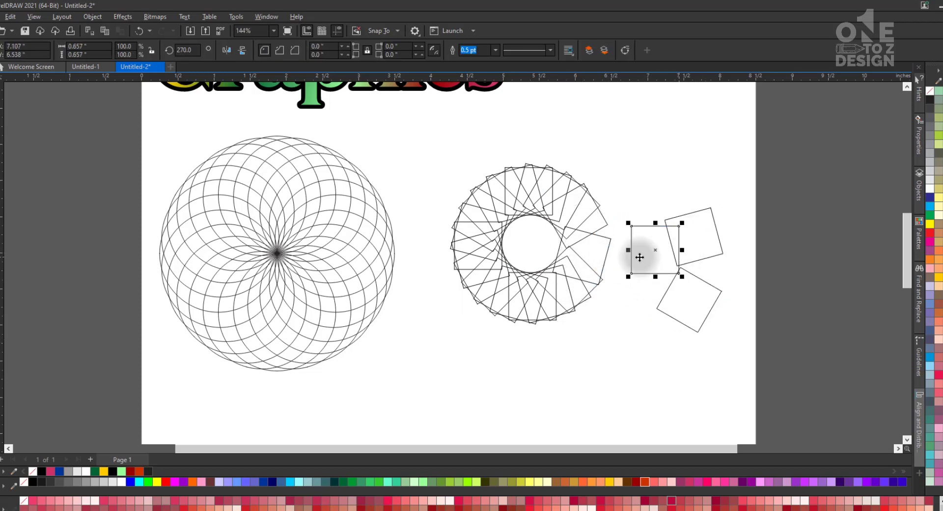
drag(591, 249, 669, 225)
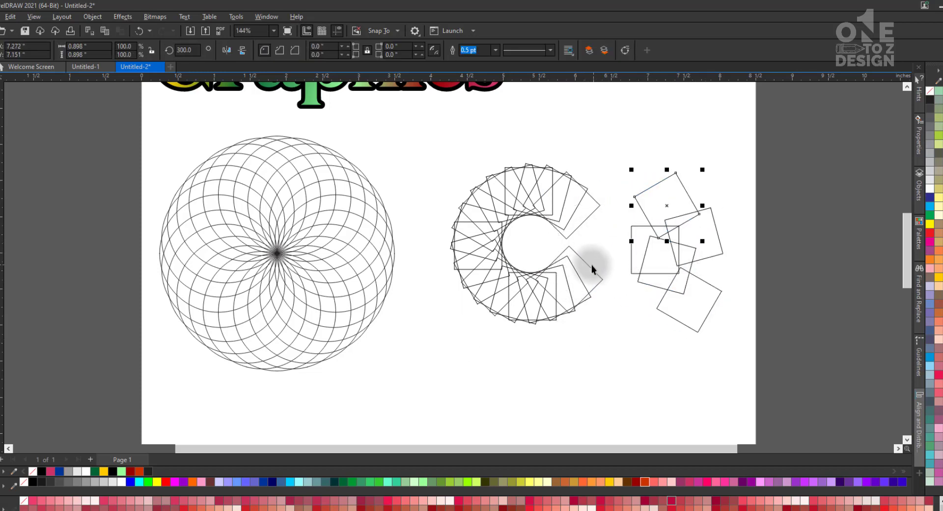
drag(596, 263, 676, 253)
click(574, 330)
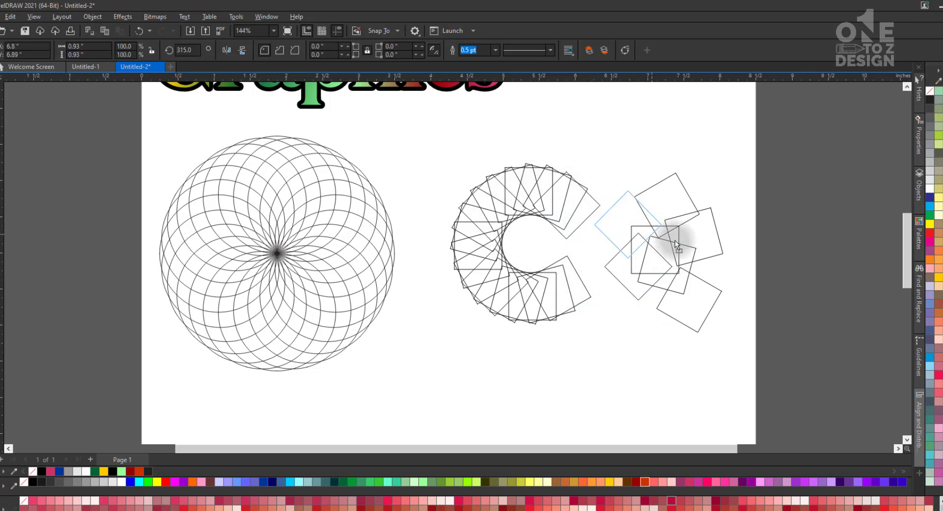
drag(585, 269, 649, 238)
key(ctrl+z)
key(ctrl+z)
key(ctrl+z)
drag(632, 134, 426, 360)
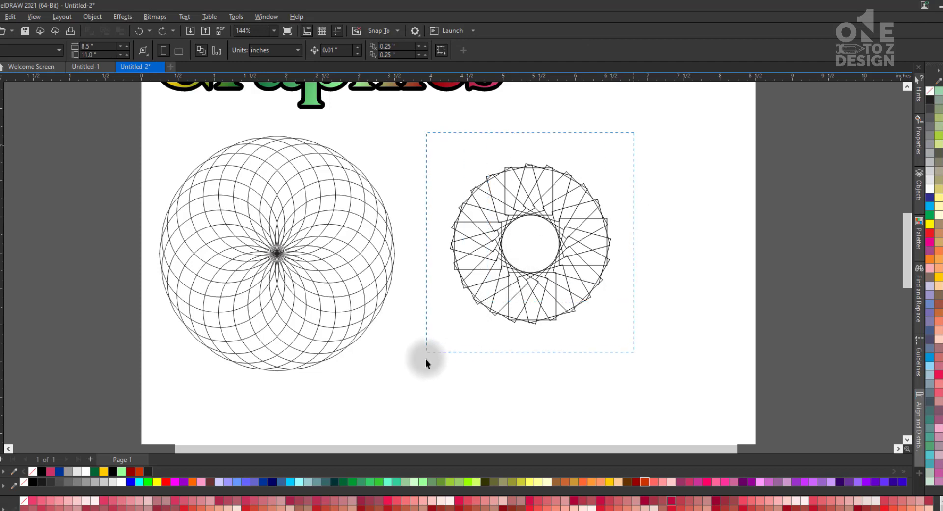
- Group the ring of squares and move it onto the centre of the circle rosette
key(ctrl+l)
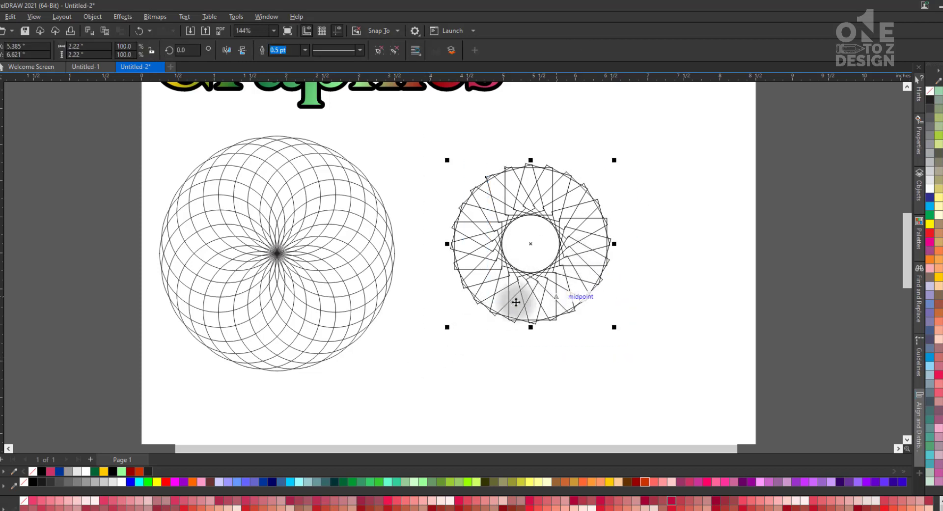
click(360, 291)
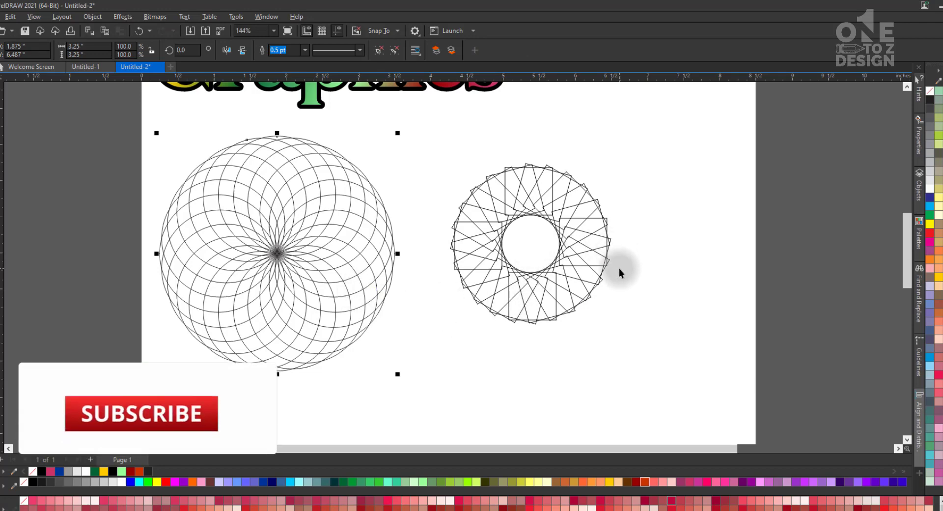
mouse_move(543, 293)
mouse_down()
mouse_move(365, 284)
mouse_move(294, 306)
mouse_up()
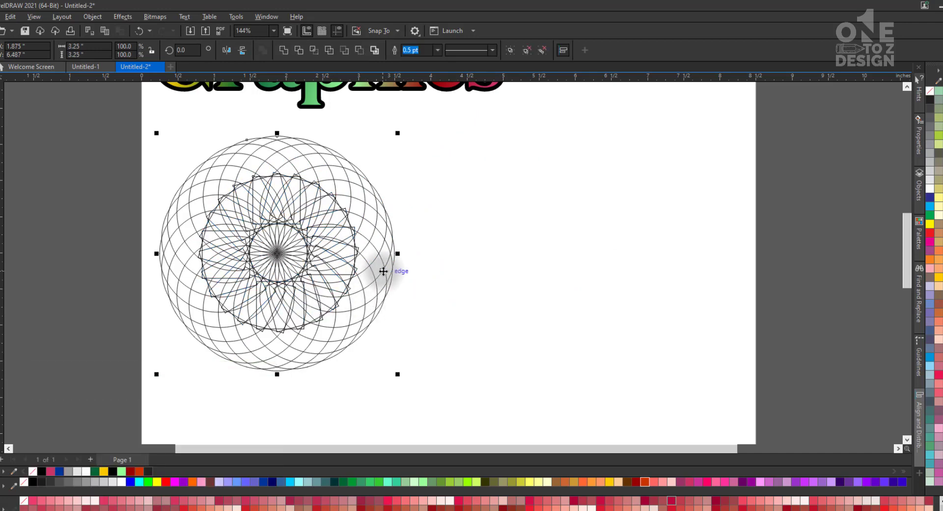
click(540, 319)
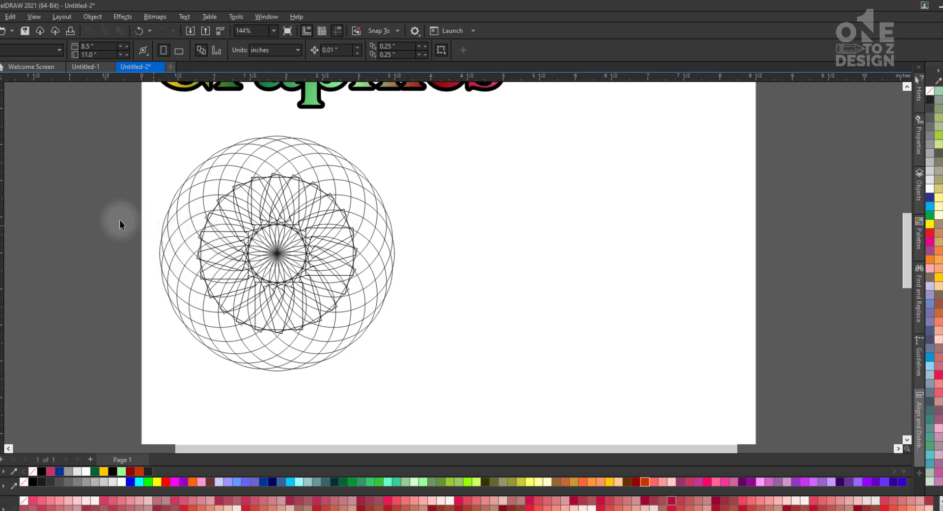
- Draw a small square right of the rosette, fill it dark red, and remove its outline
key(F6)
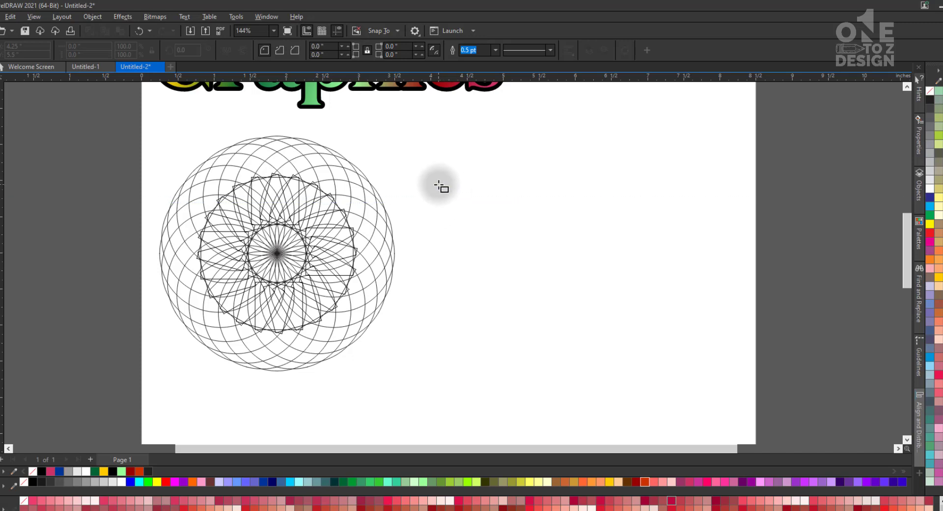
drag(438, 185, 496, 241)
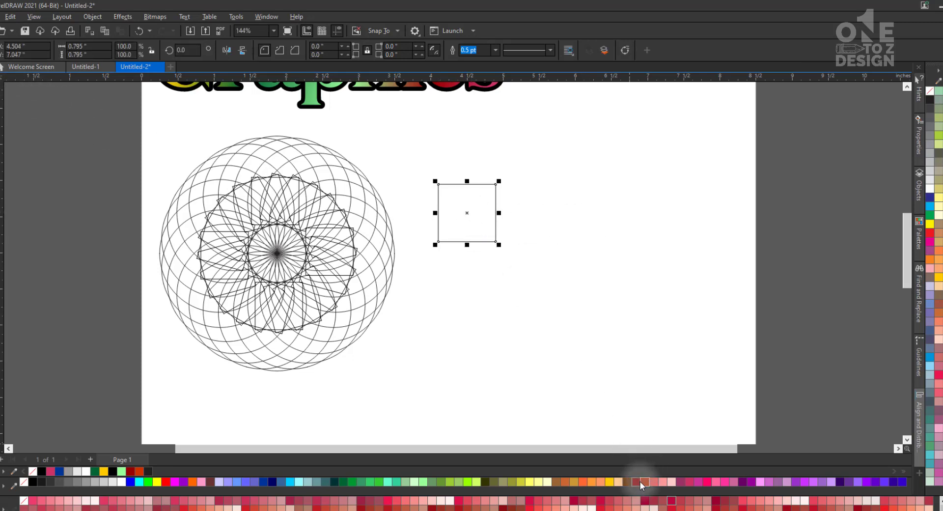
click(640, 483)
right_click(930, 93)
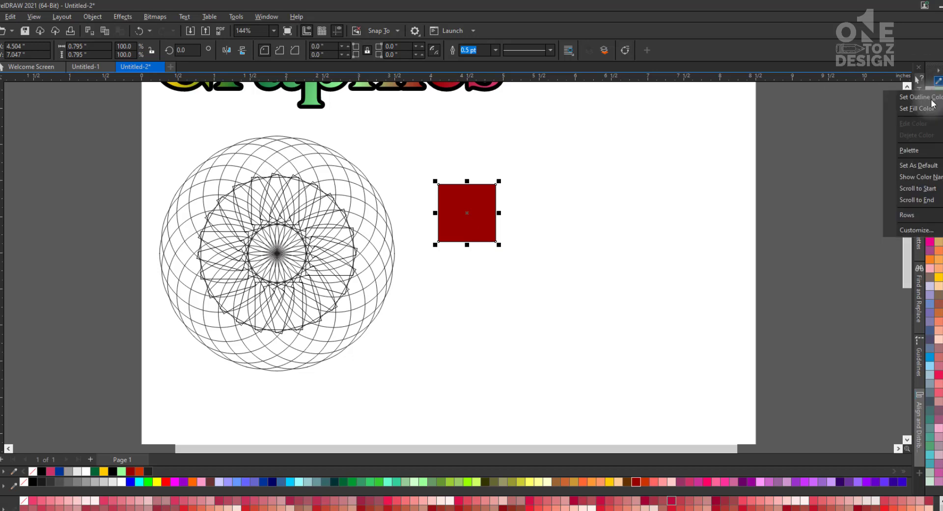
click(931, 100)
key(F2)
drag(315, 123, 631, 265)
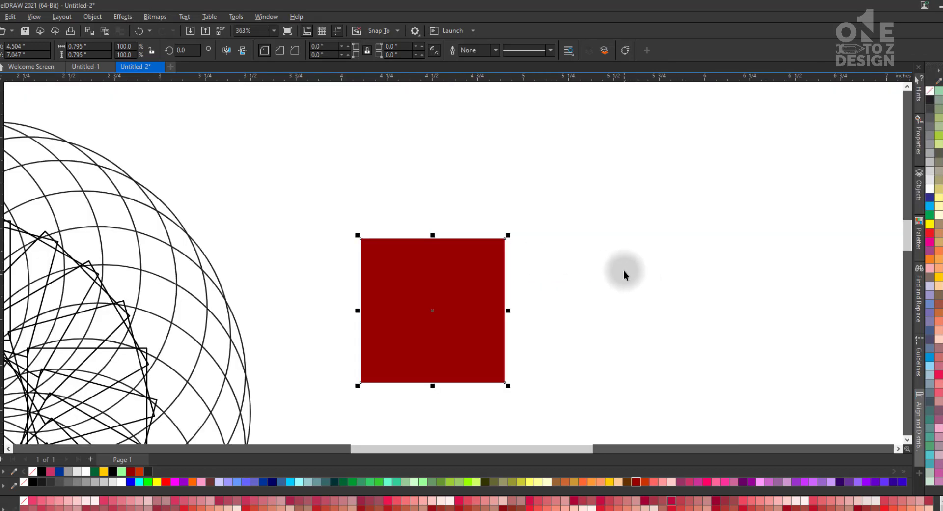
drag(429, 310, 425, 289)
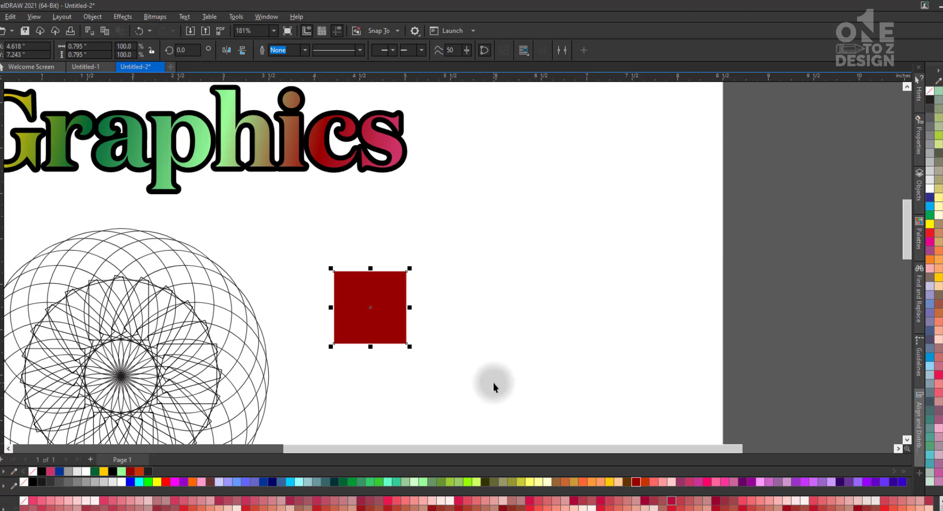
- Duplicate the red square with Ctrl+D
click(578, 353)
click(387, 325)
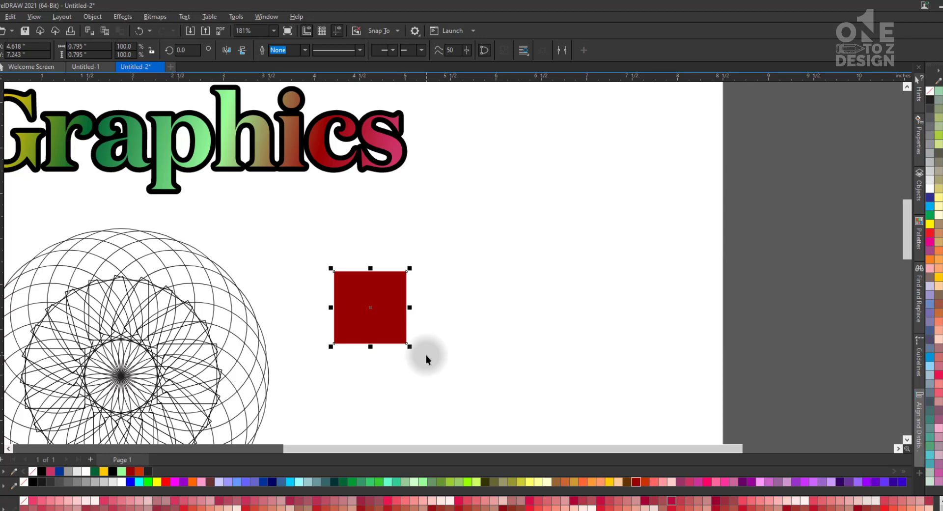
key(ctrl+d)
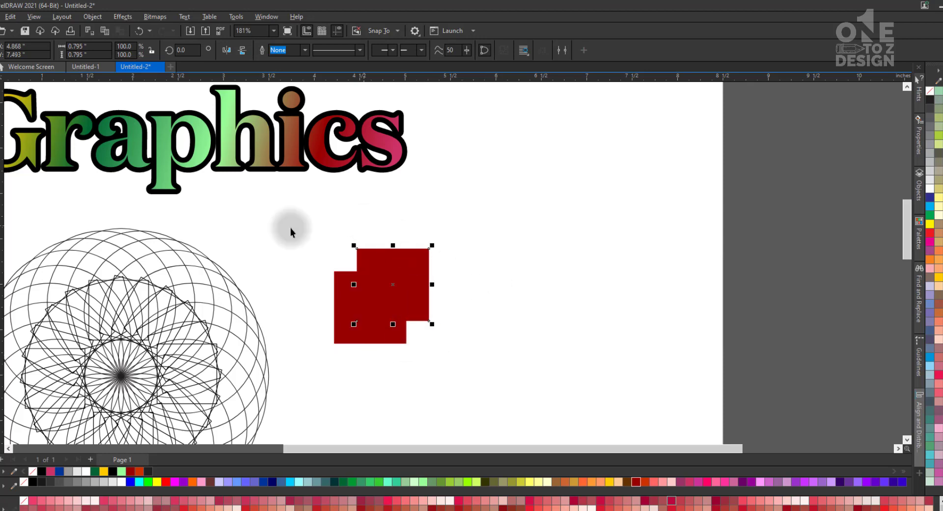
- Duplicate the Graphics text and place the copy lower down, shifted right
scroll(291, 229, left, 3)
scroll(419, 175, left, 2)
click(420, 175)
scroll(420, 190, up, 2)
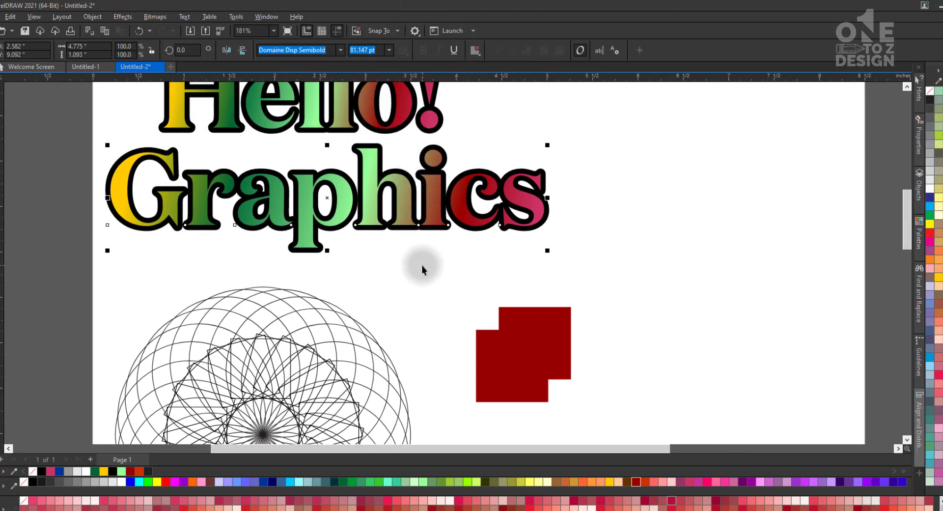
key(ctrl+d)
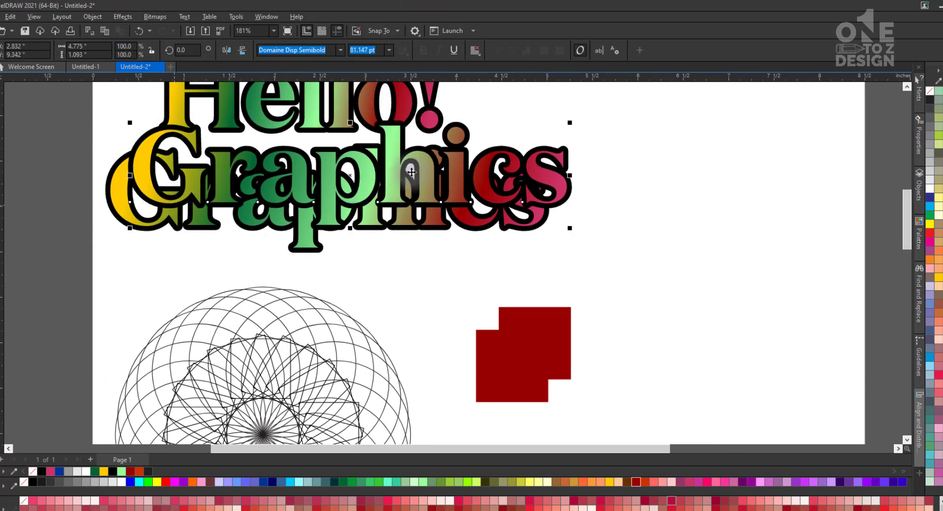
click(637, 187)
drag(428, 181, 688, 220)
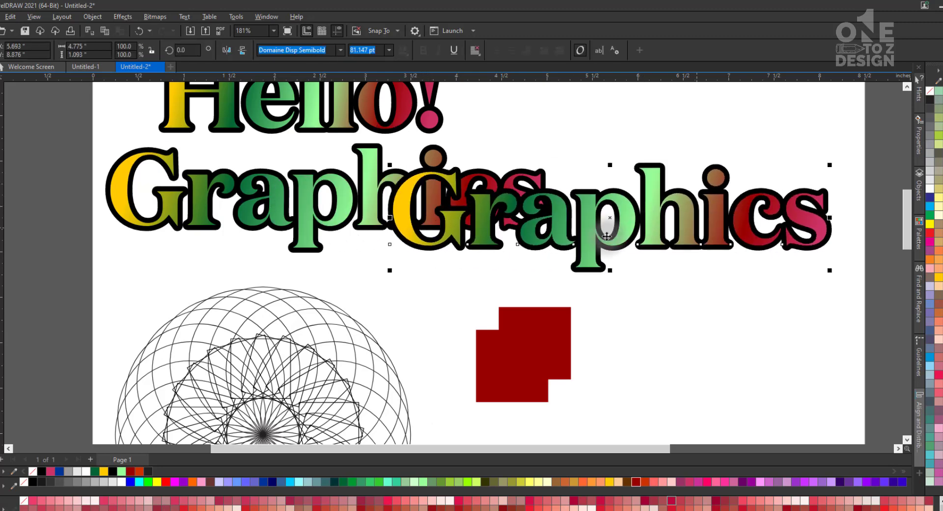
drag(604, 244, 569, 312)
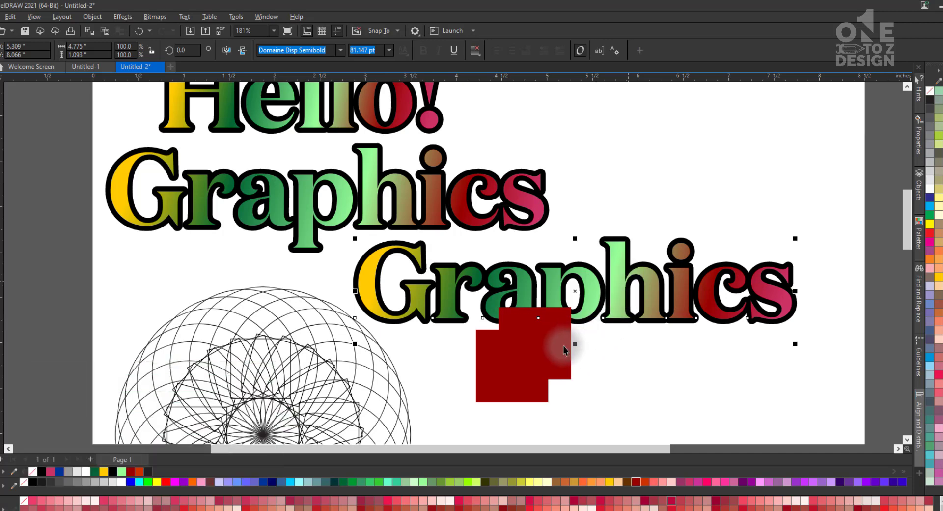
- Select the red squares group and remove it
click(596, 361)
click(526, 374)
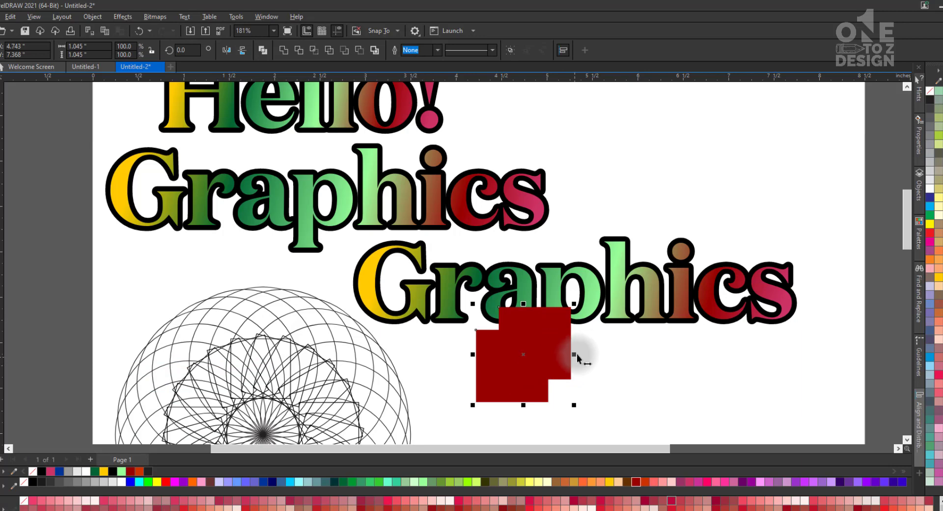
key(ctrl+z)
key(ctrl+z)
scroll(610, 334, down, 2)
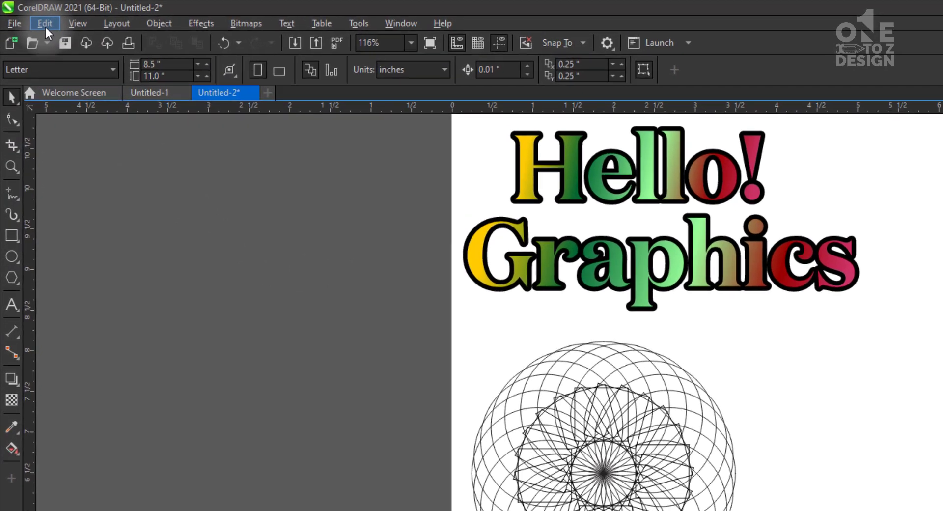
- Open the File menu to reach Save As
click(12, 18)
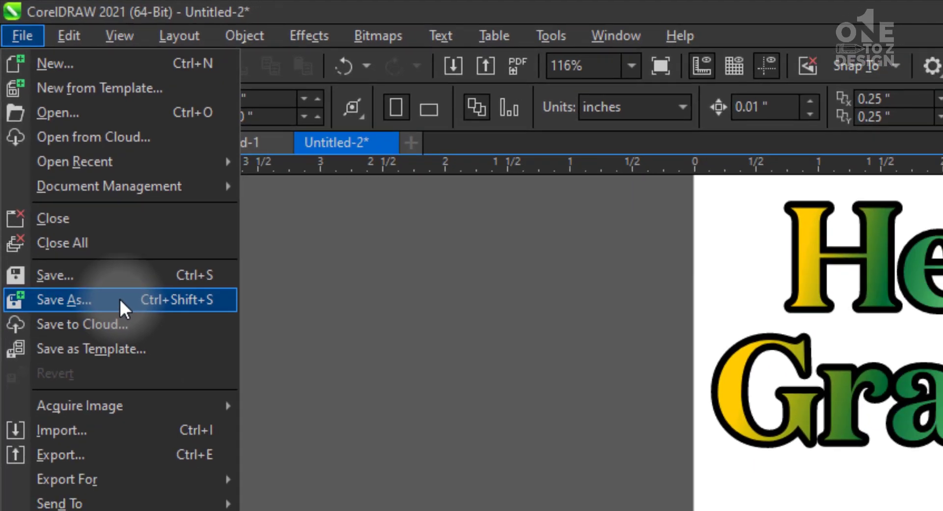
- Start Save As into New folder and open the file-format Version list
click(55, 138)
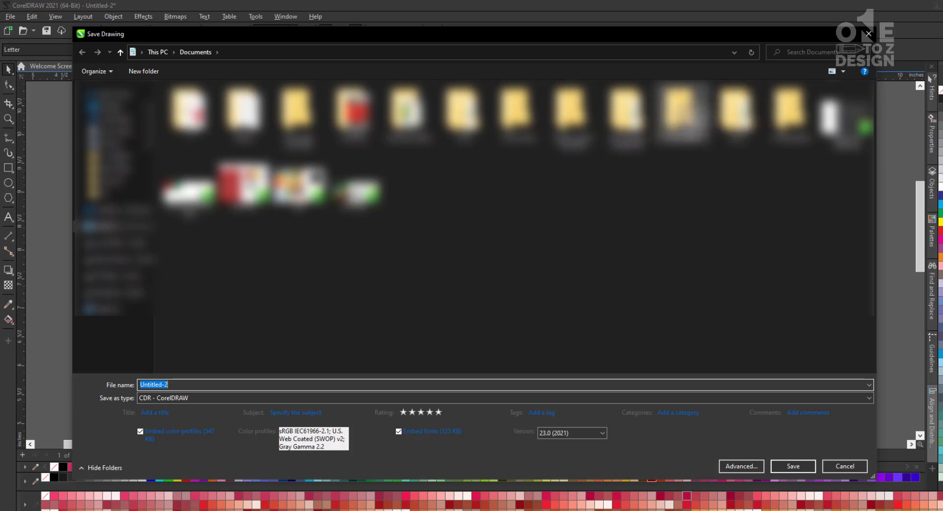
double_click(680, 110)
click(214, 383)
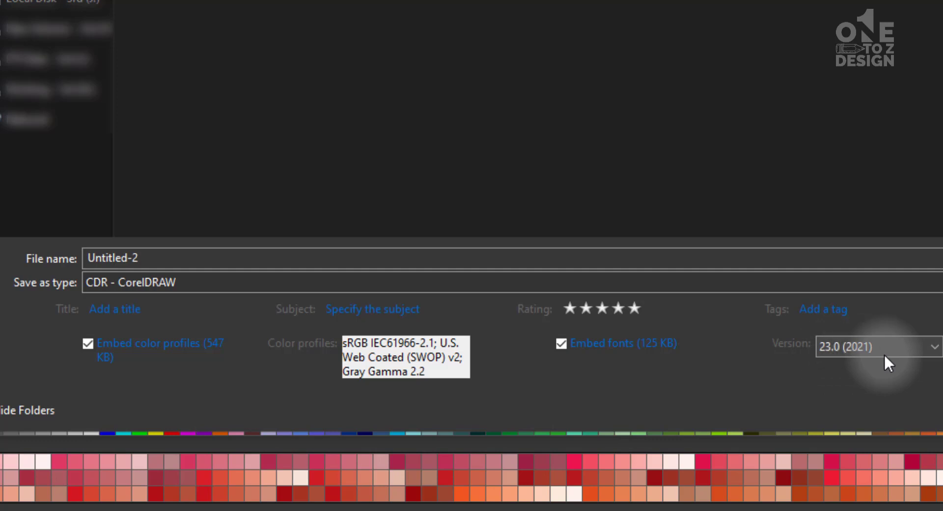
click(935, 346)
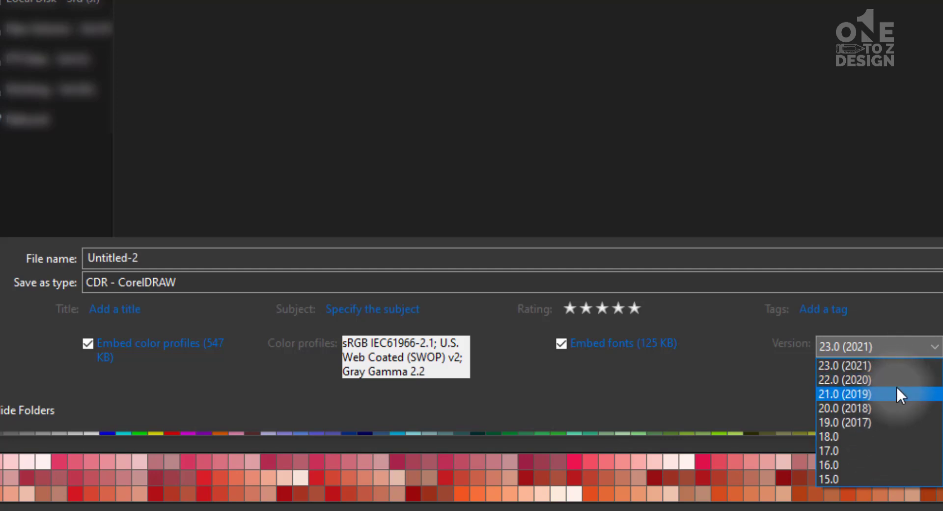
- Save the drawing as Untitled-2.cdr in the 21.0 (2019) version format
click(896, 394)
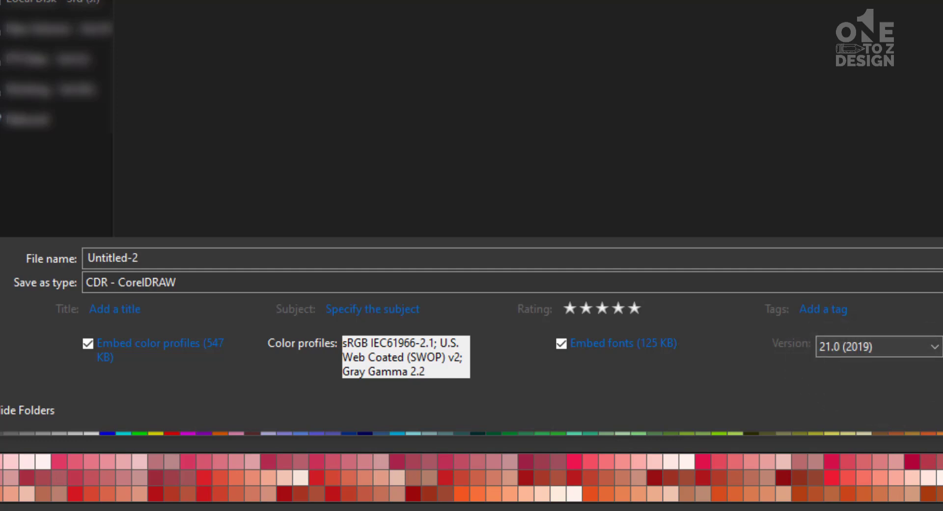
key(alt+n)
key(Return)
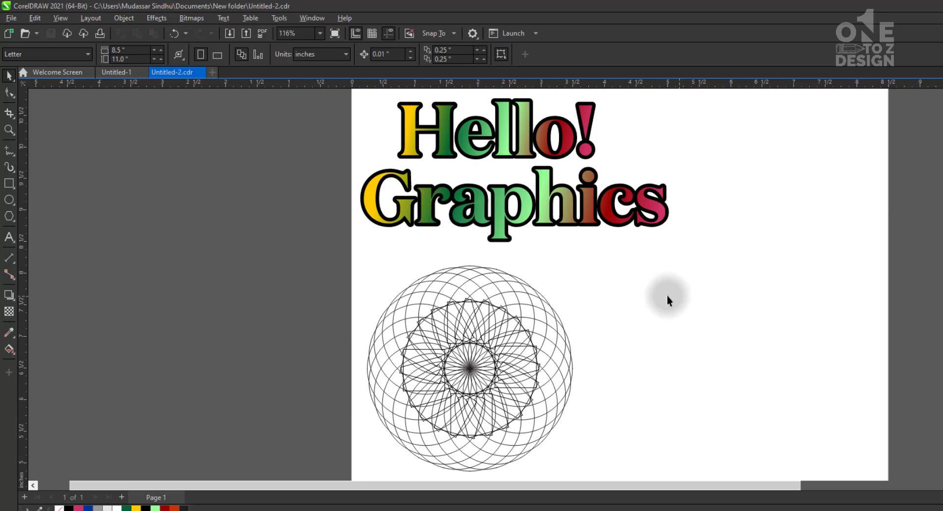
- Drop a duplicate of the gradient Graphics text lower right, beside the rosette
click(493, 215)
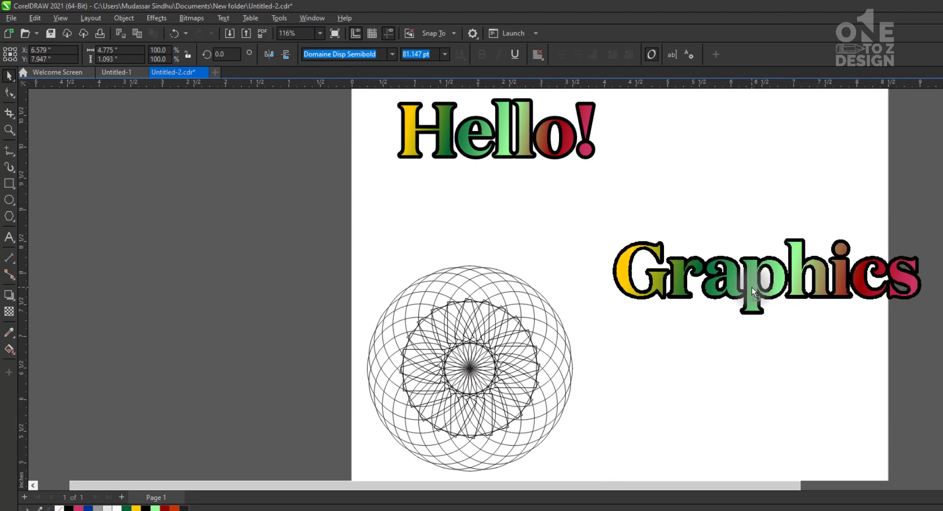
mouse_move(493, 215)
mouse_down()
mouse_move(679, 287)
mouse_move(703, 322)
mouse_move(714, 316)
mouse_up()
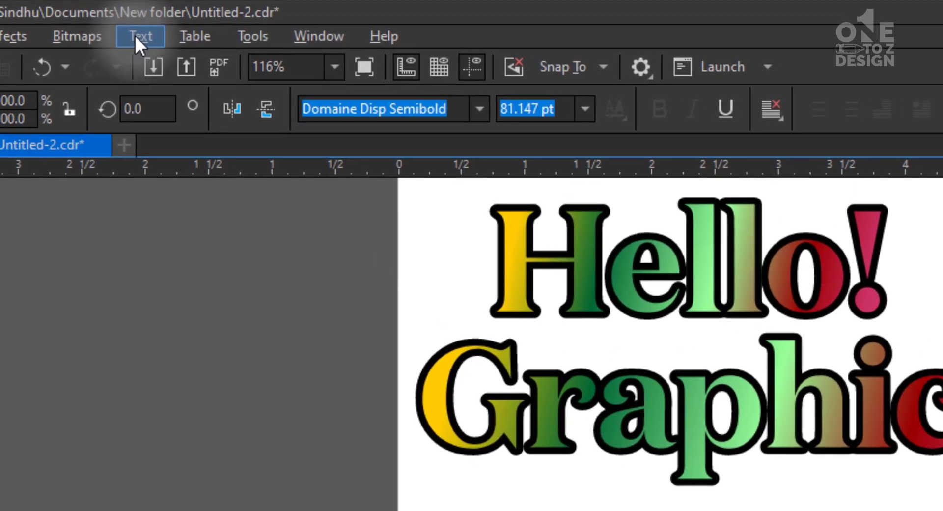
- Change the copied Graphics text's case to UPPERCASE so it reads GRAPHICS, then deselect it
click(150, 32)
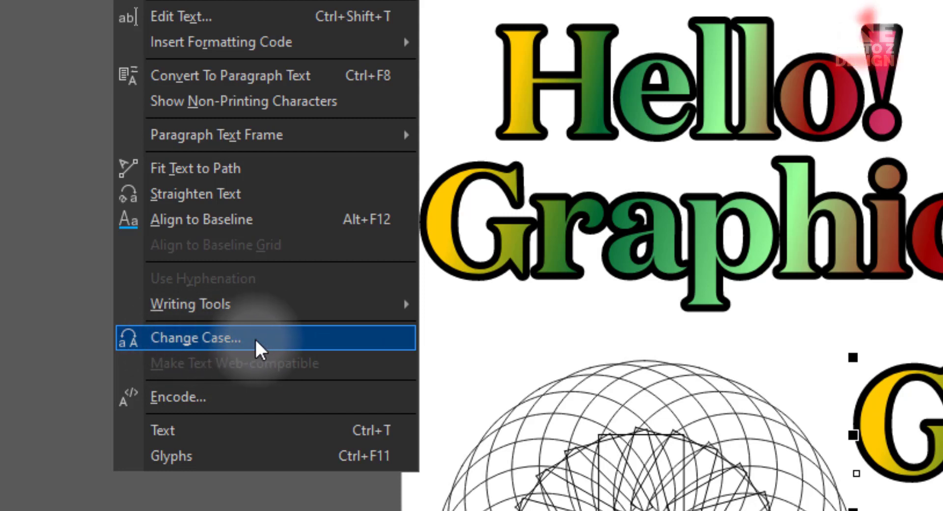
click(255, 337)
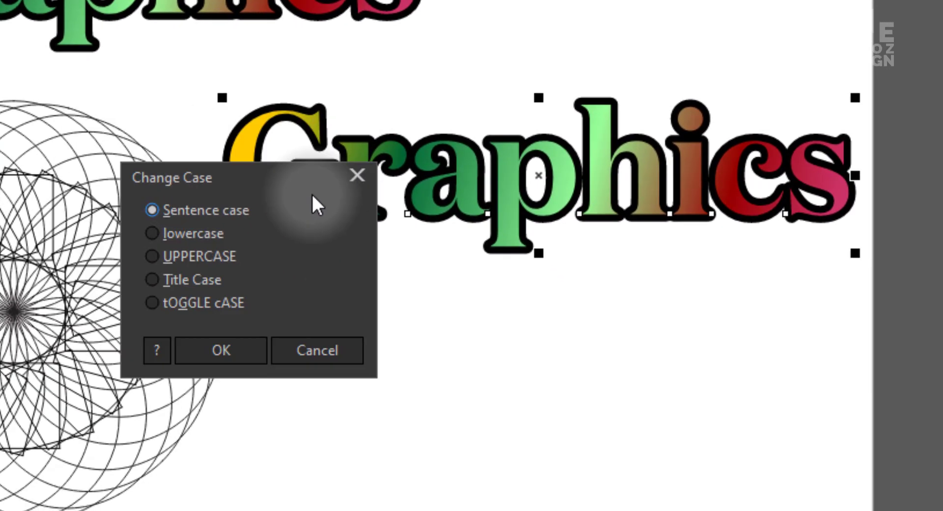
drag(258, 175, 388, 276)
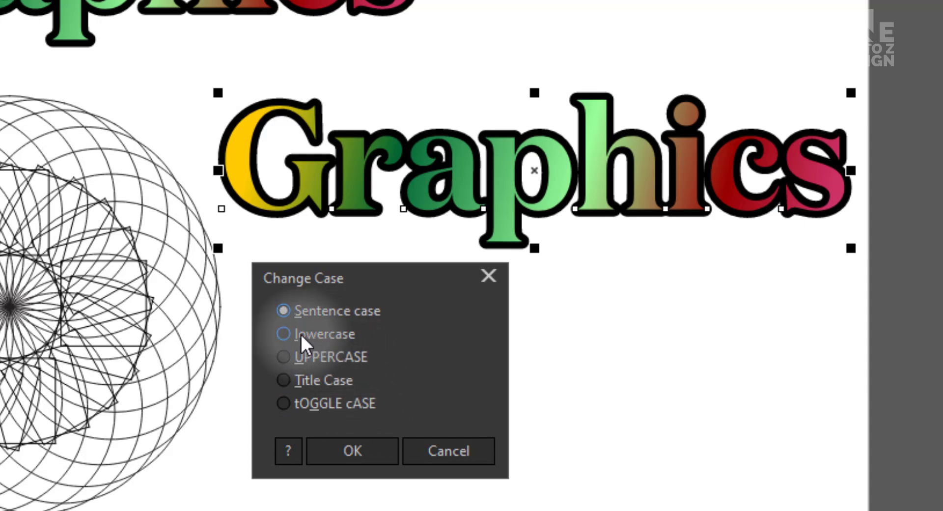
click(302, 359)
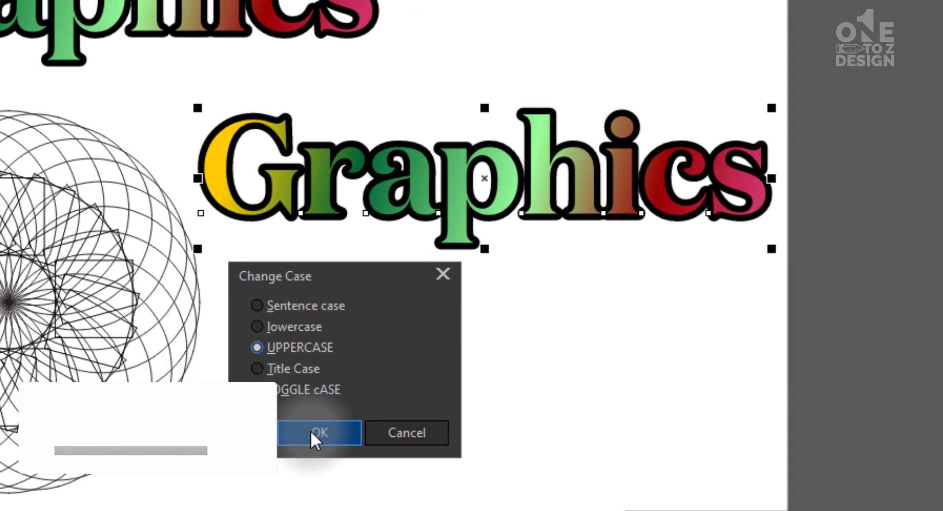
click(314, 434)
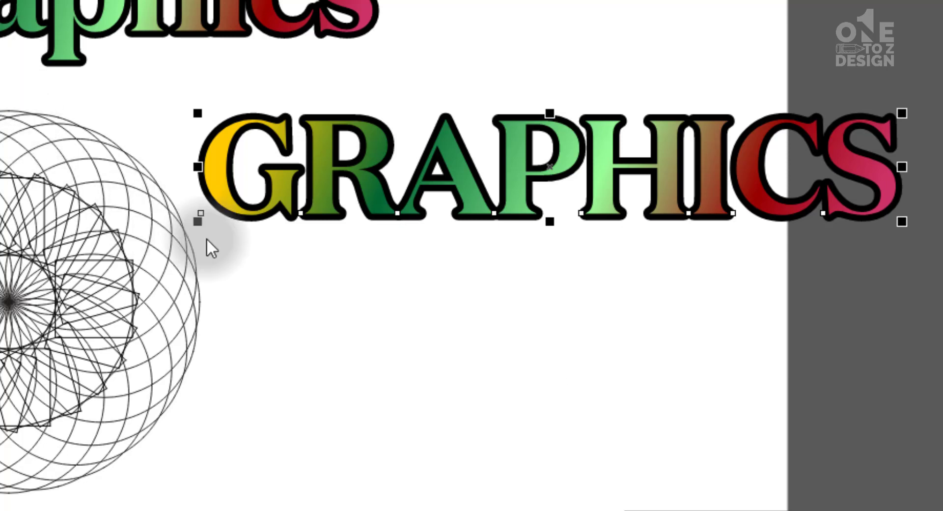
click(346, 277)
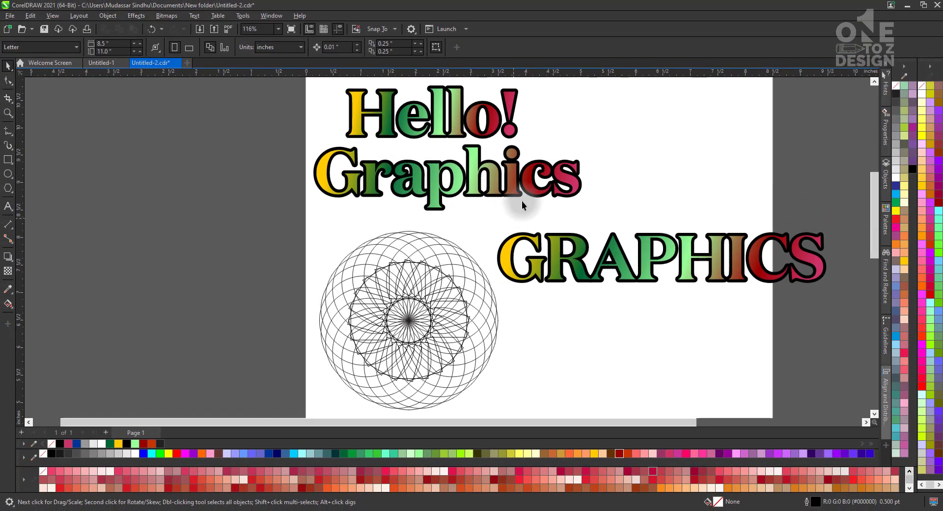
- Zoom to 291% on the top-left corner of the Hello! lettering with a Zoom marquee
key(z)
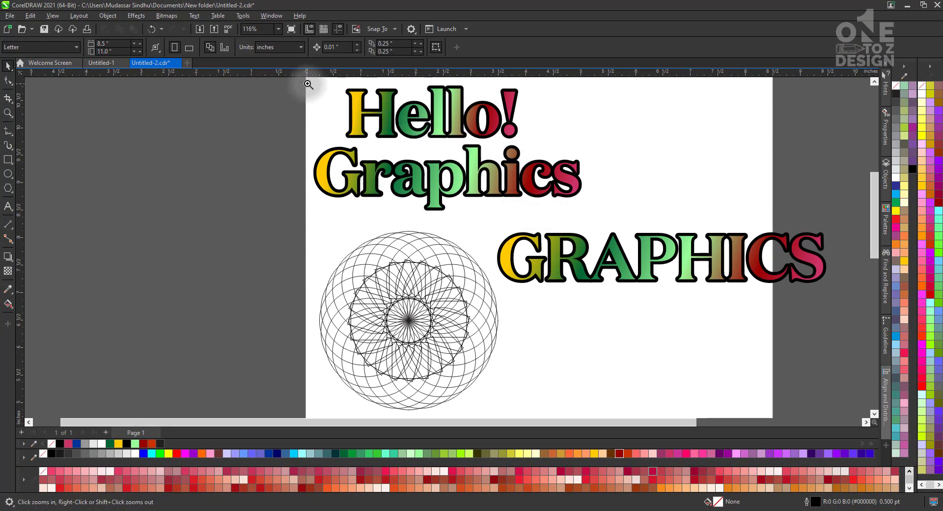
drag(306, 84, 587, 214)
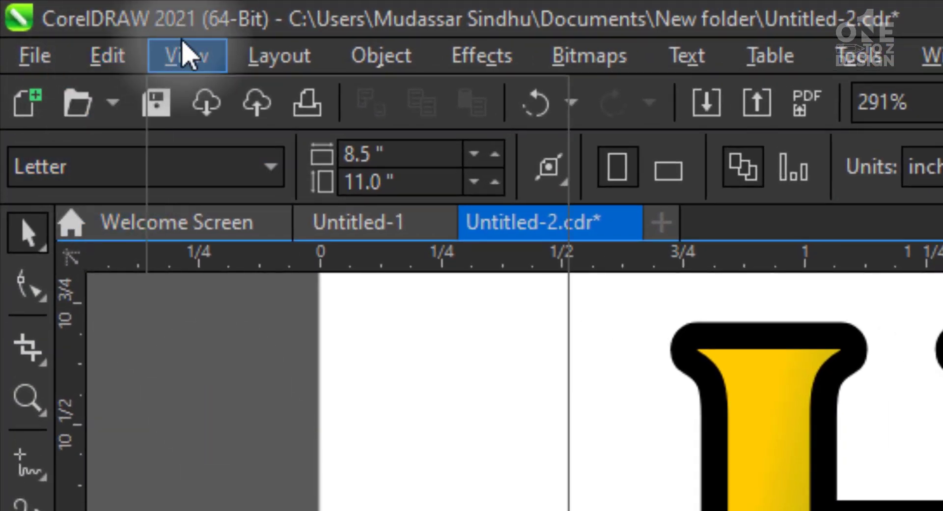
- Show the Hello! Graphics drawing in full-screen preview from the View menu
click(185, 53)
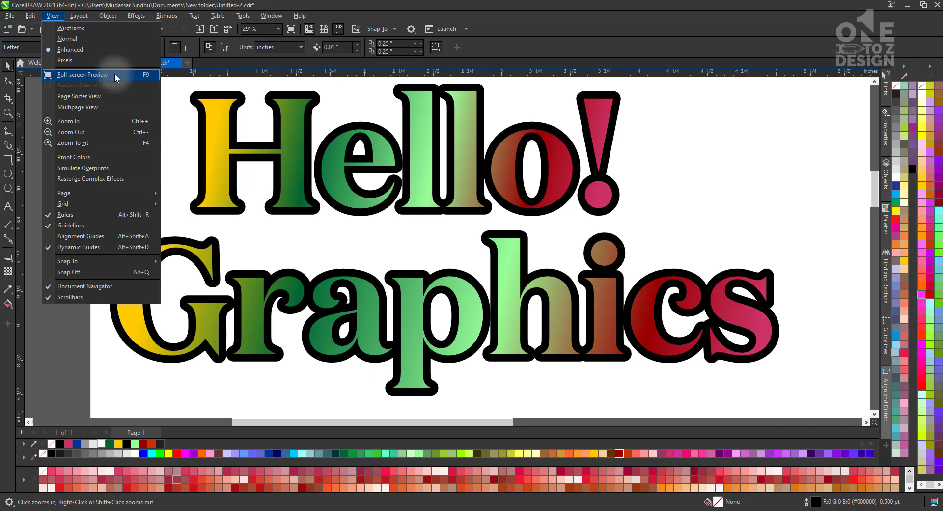
click(116, 76)
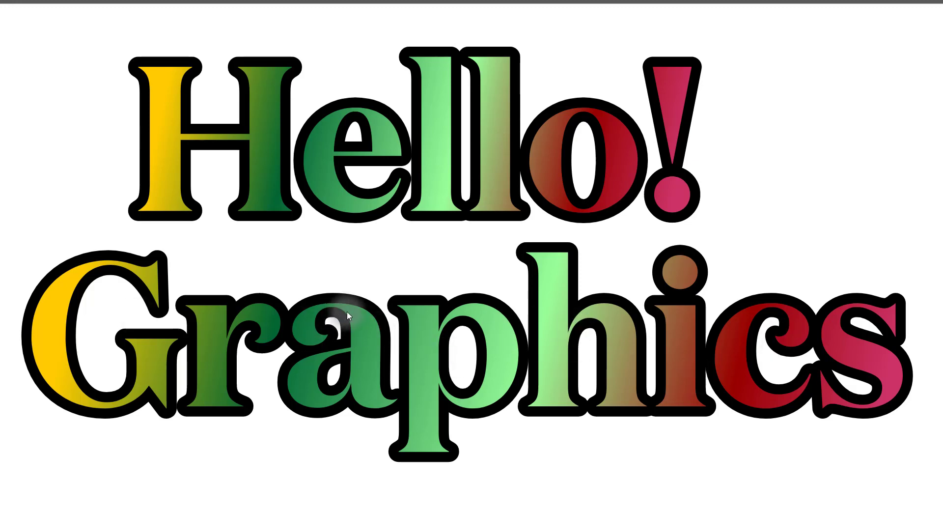
click(275, 275)
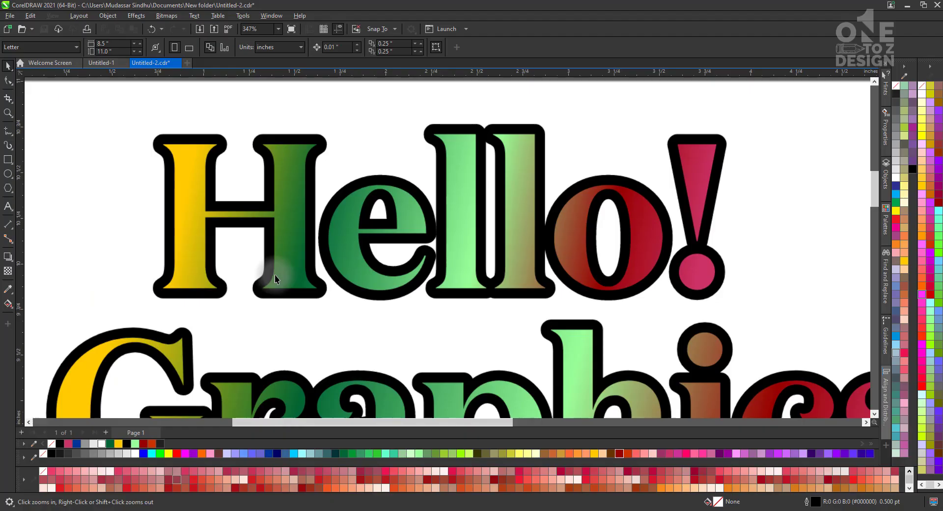